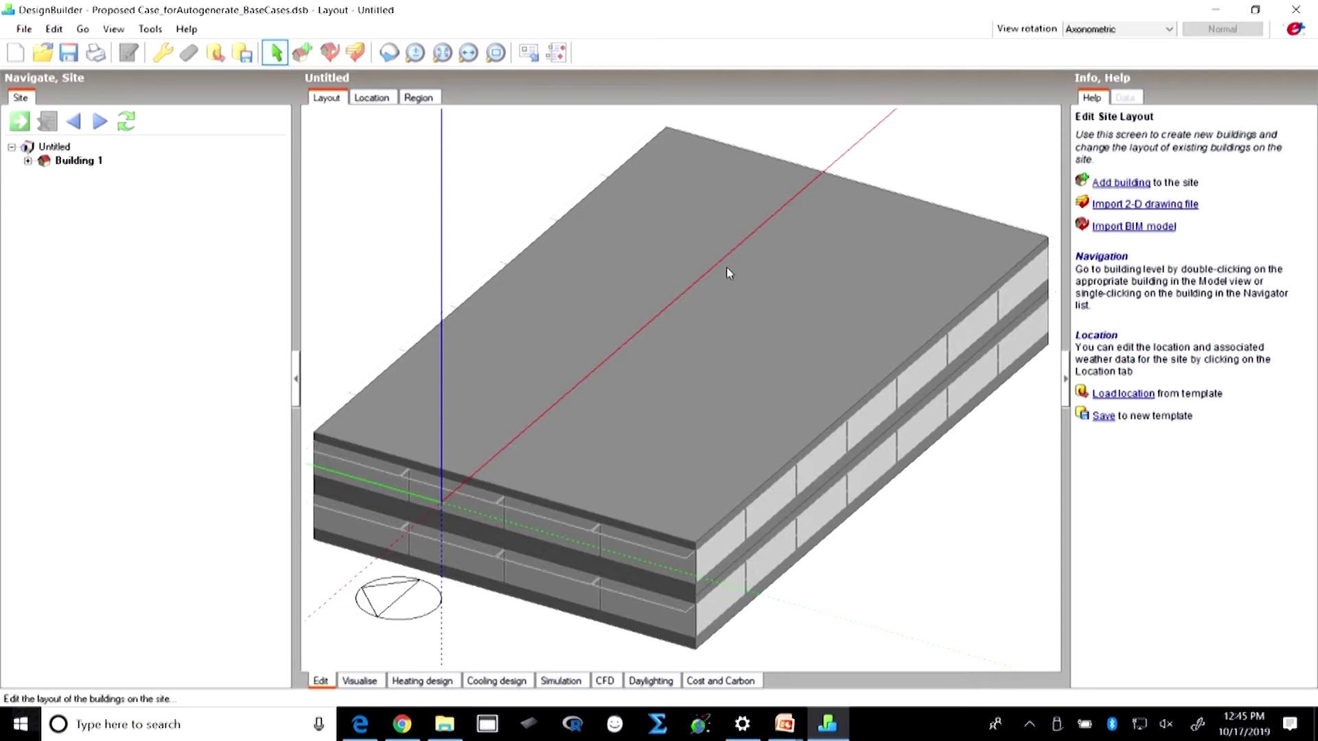
pyautogui.scroll(-3, 726, 268)
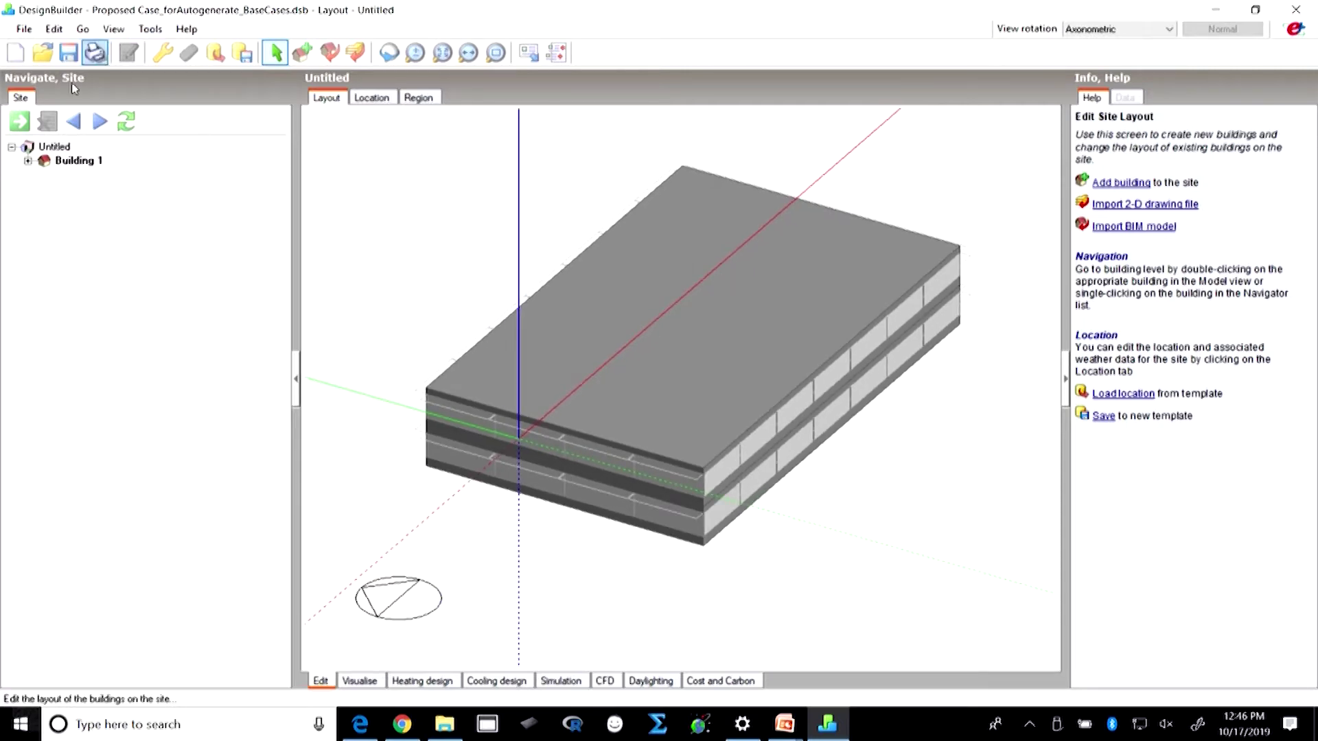
pyautogui.click(86, 162)
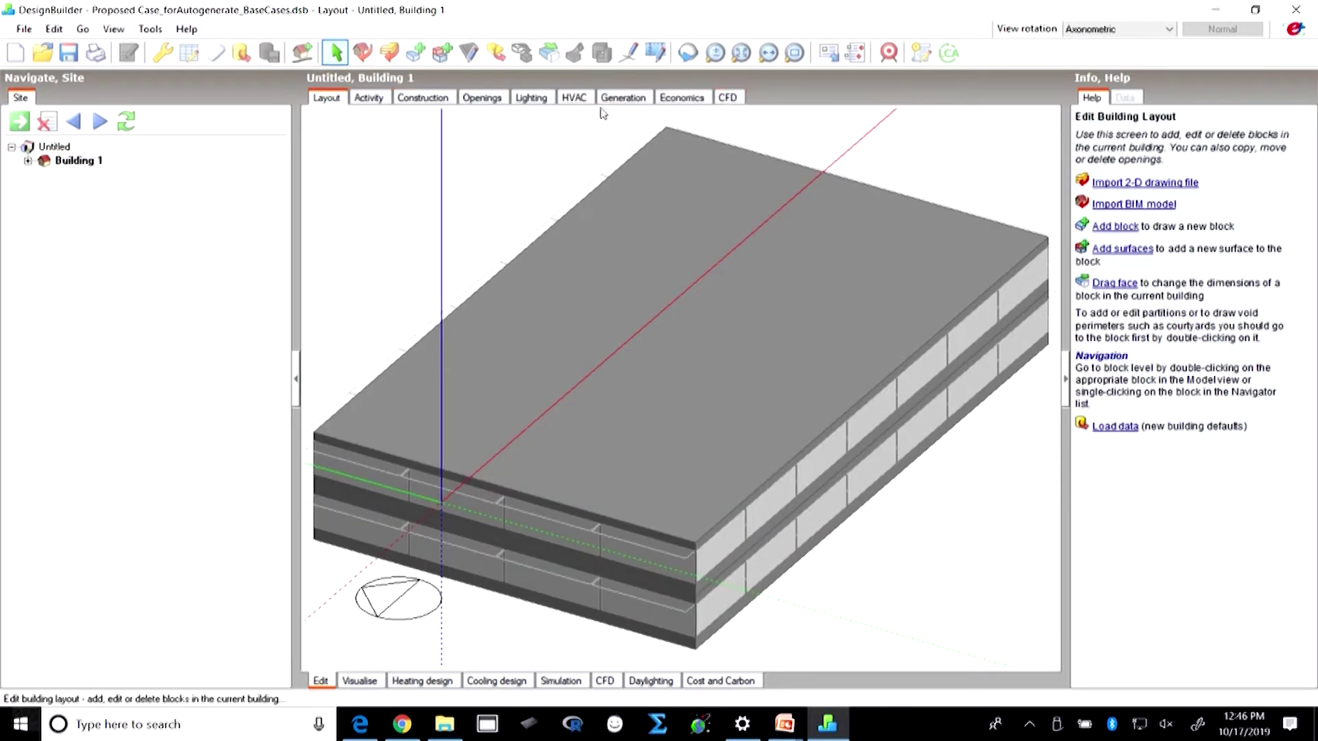
pyautogui.click(73, 161)
pyautogui.press('Return')
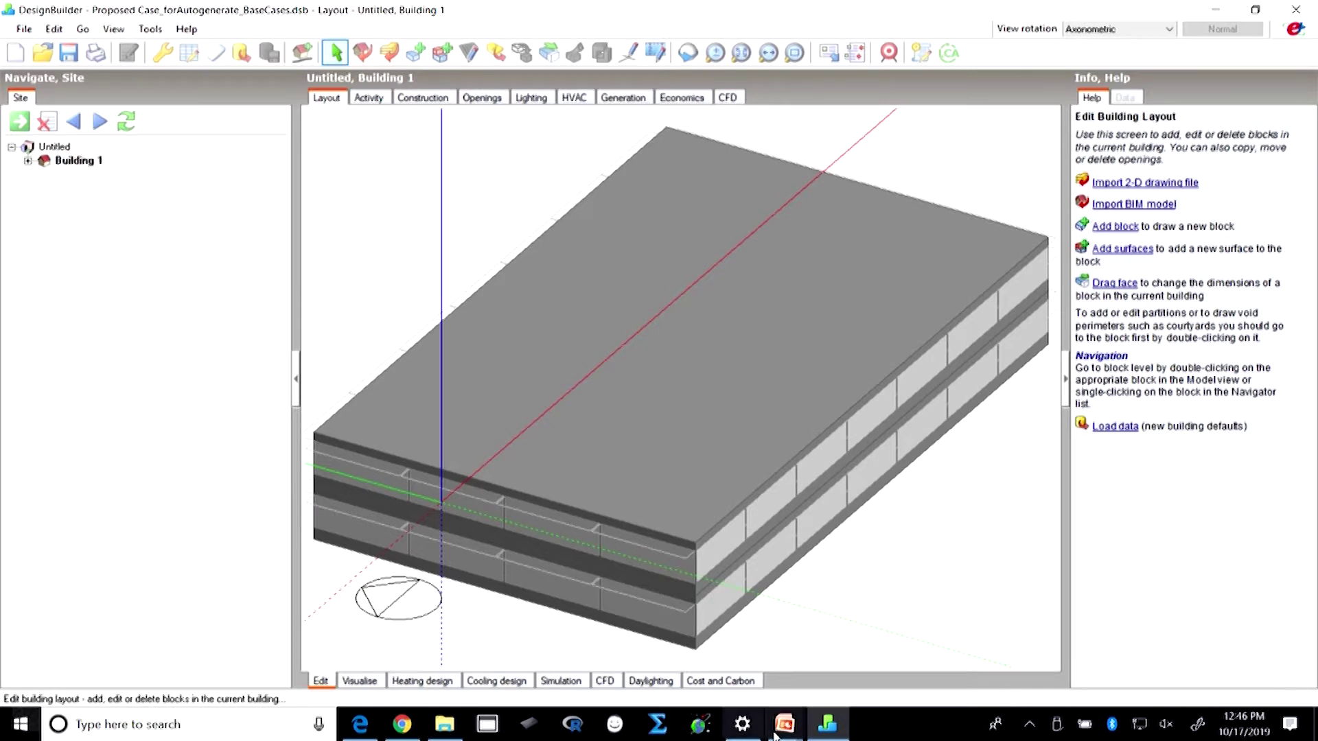
pyautogui.moveTo(783, 736)
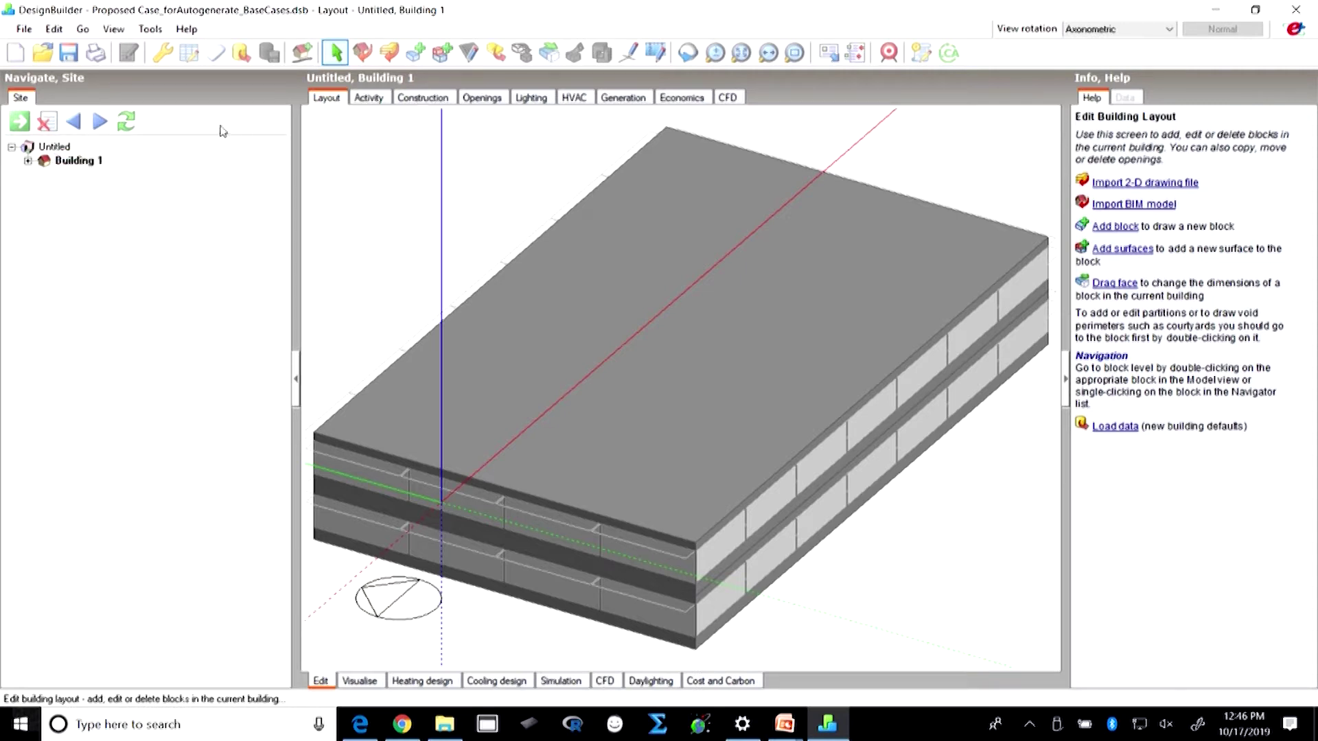
pyautogui.click(77, 158)
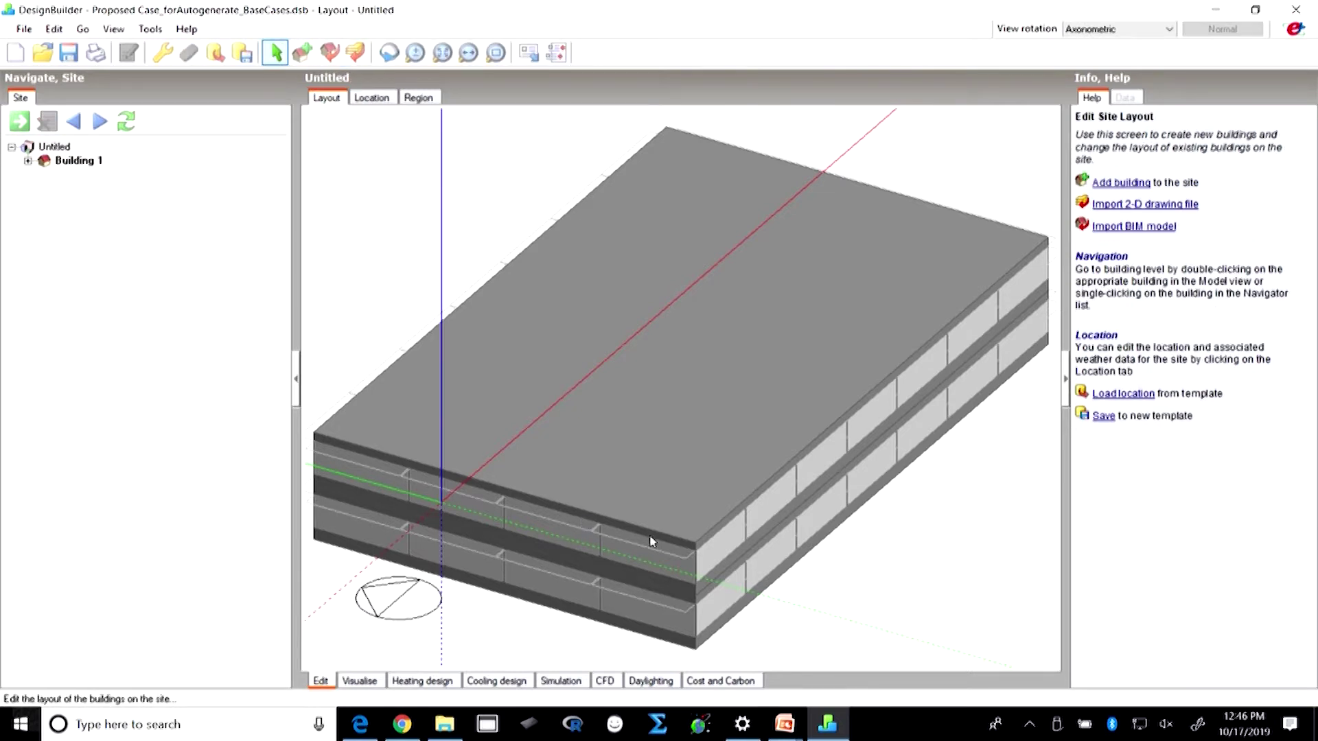
pyautogui.click(414, 98)
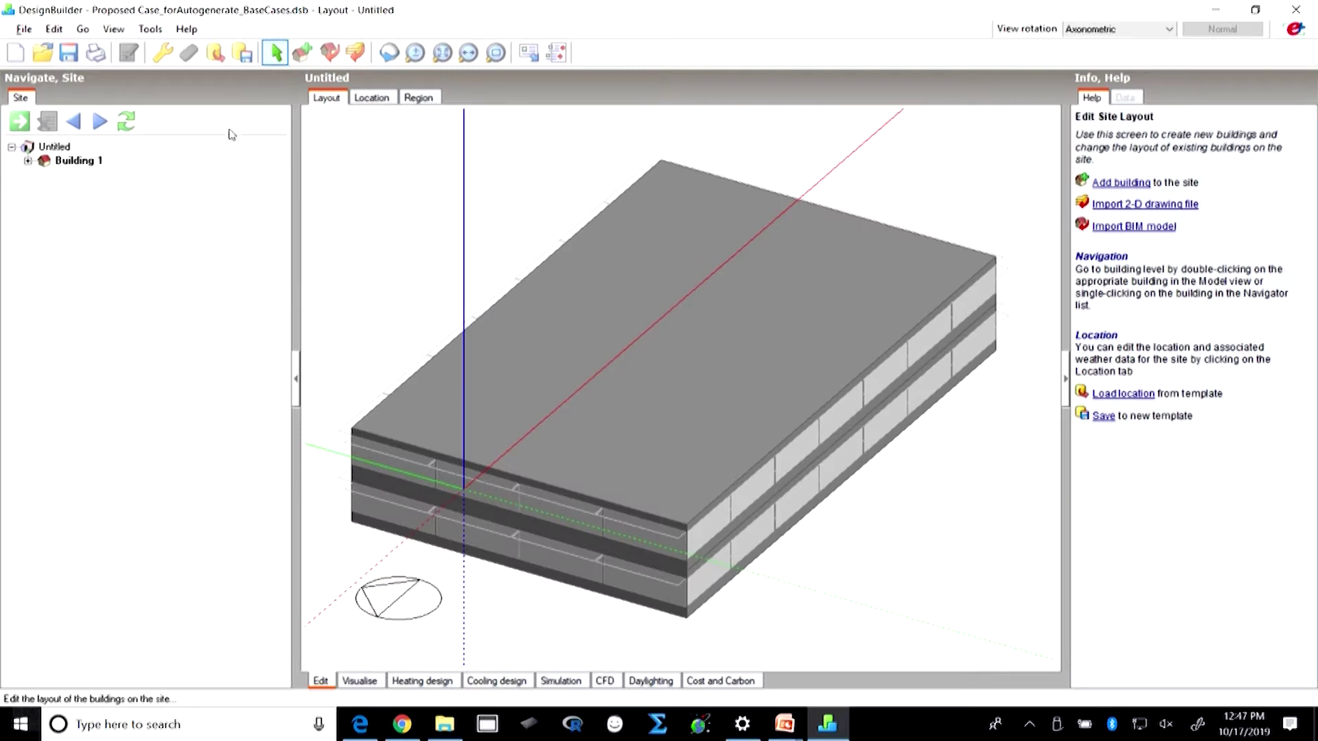
# Generate the baseline building for Building 1 under ASHRAE 90.1-2010, accepting the building use, fenestration and lighting details with a 40% window to wall ratio.
pyautogui.click(72, 162)
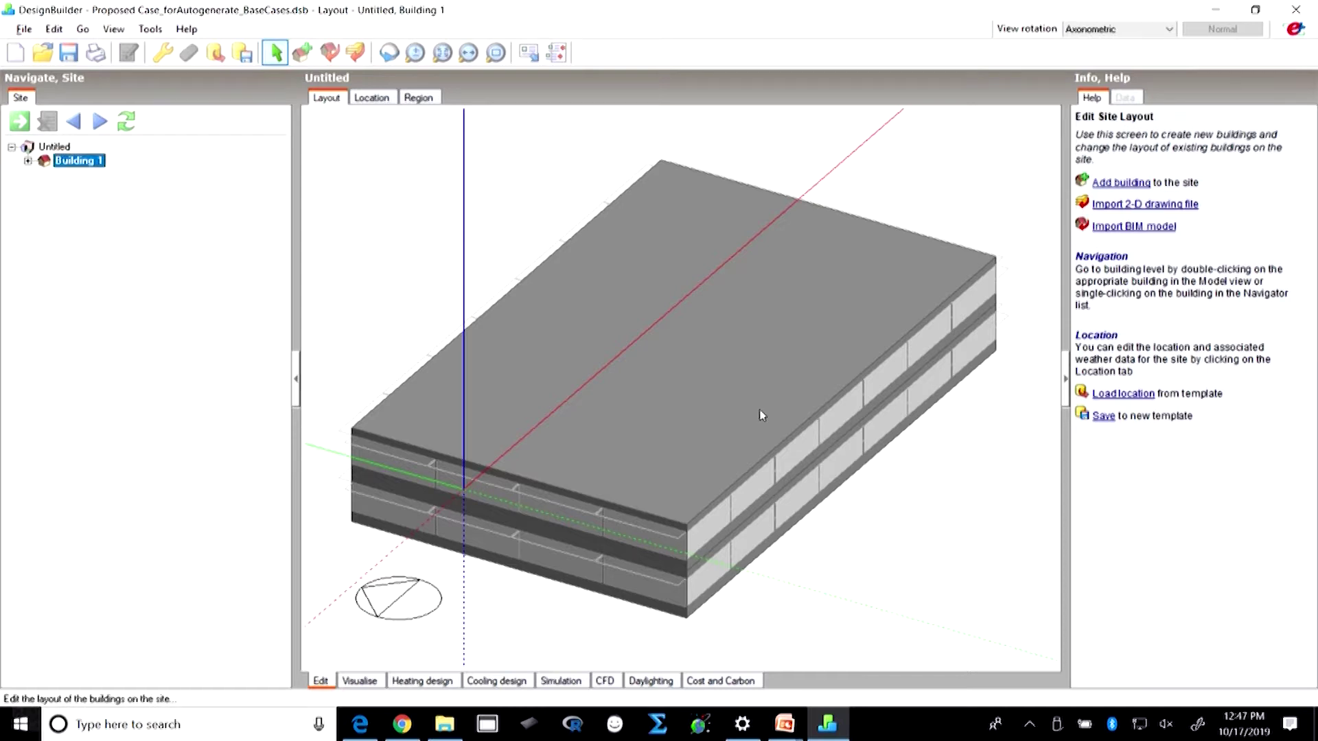
pyautogui.doubleClick(895, 418)
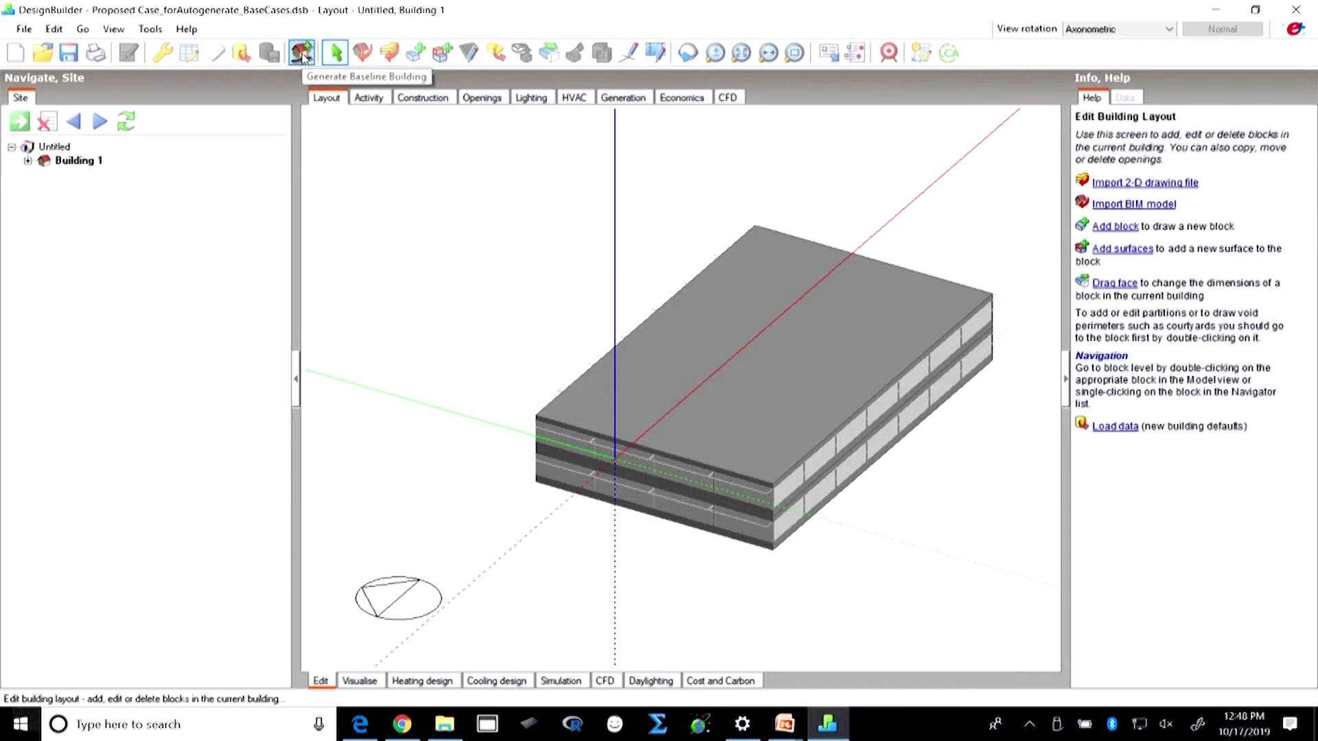
pyautogui.click(302, 55)
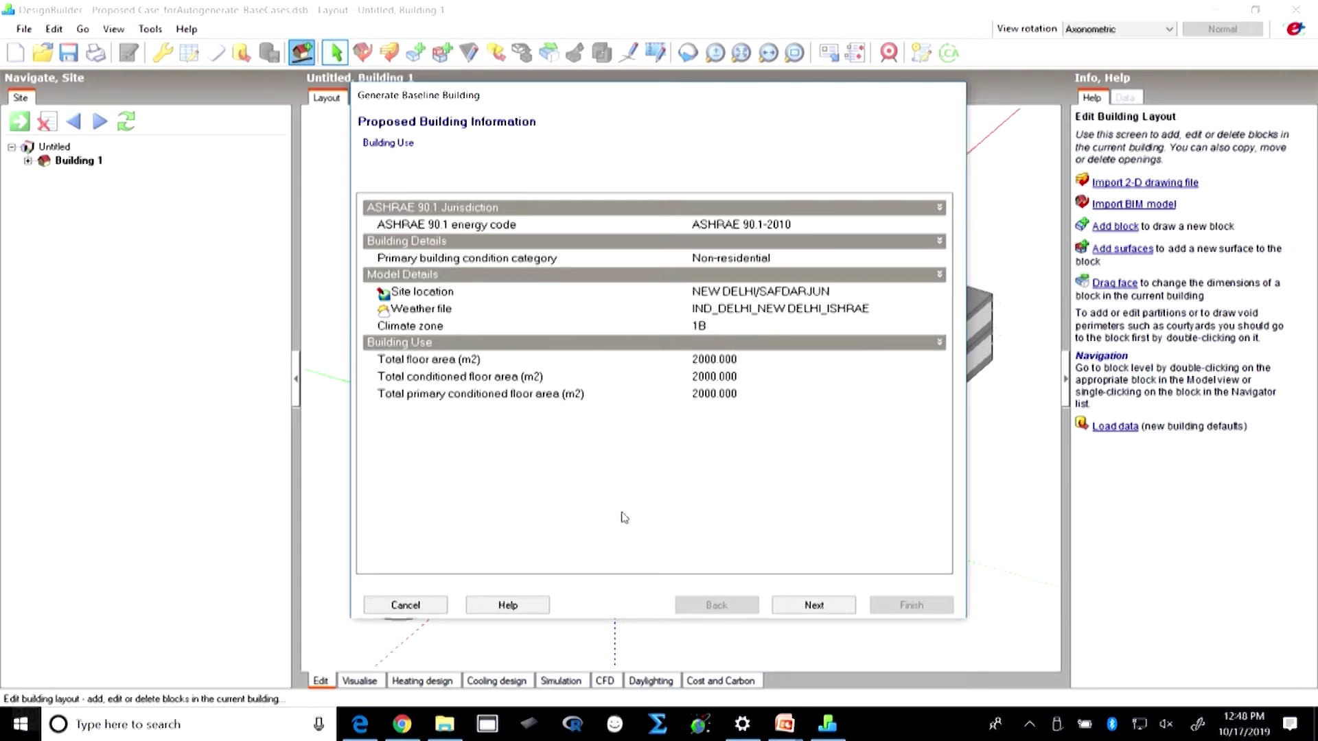
pyautogui.click(817, 607)
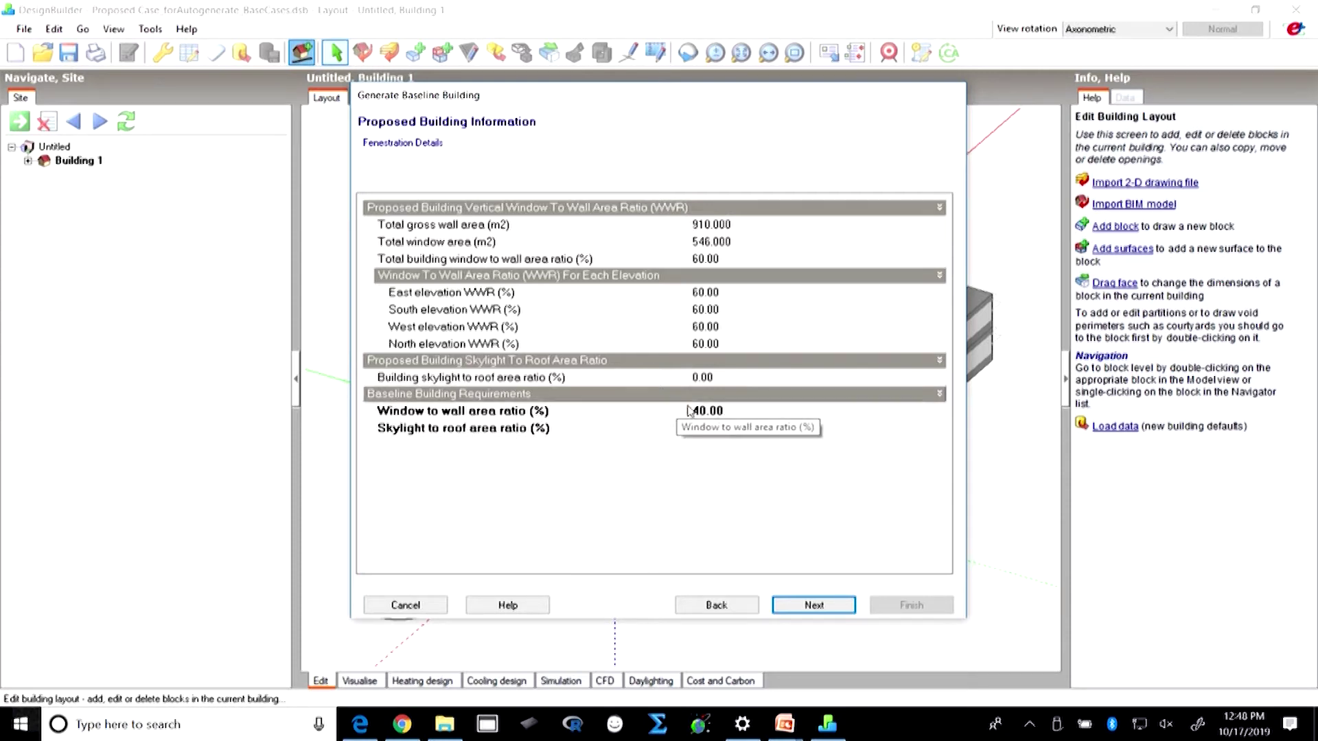
pyautogui.click(818, 607)
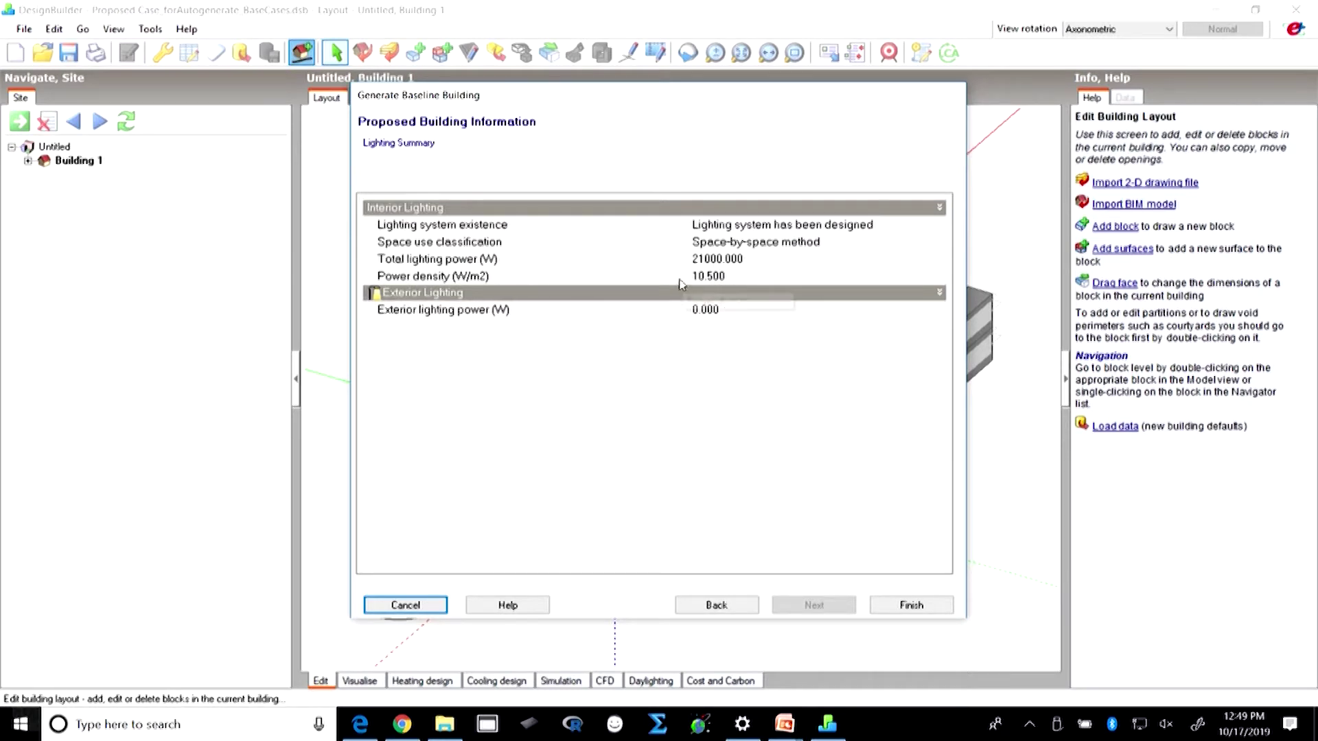
pyautogui.click(919, 611)
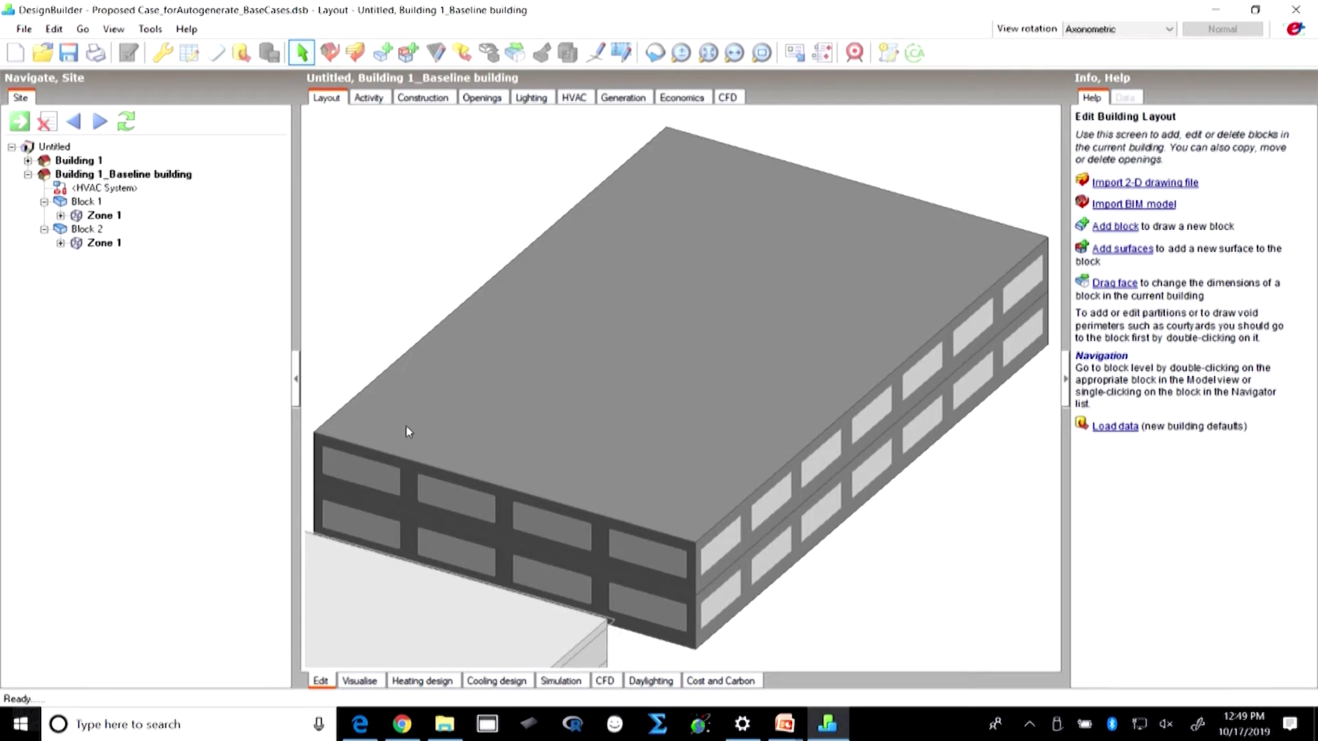
# Compare the baseline building with the proposed one in the layout view and review the baseline's construction assignments.
pyautogui.scroll(-1, 473, 433)
pyautogui.scroll(-3, 618, 508)
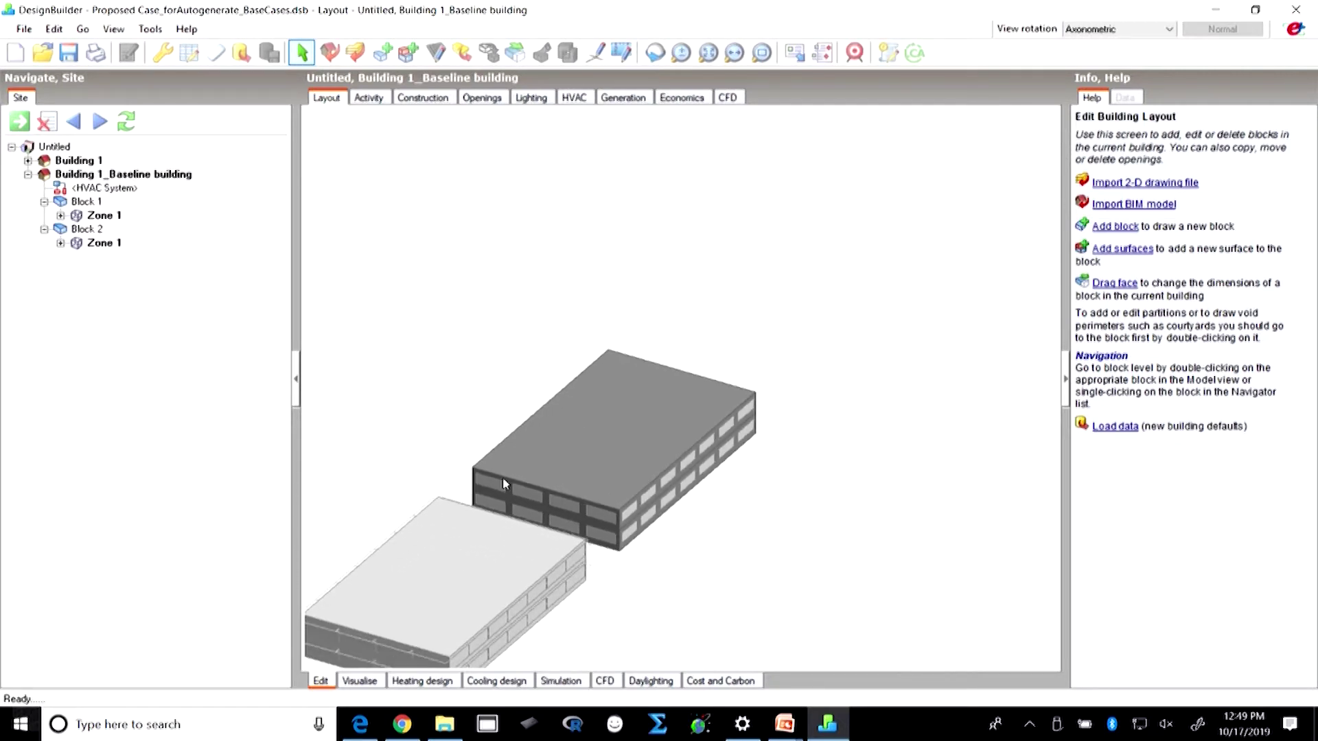
pyautogui.scroll(3, 574, 610)
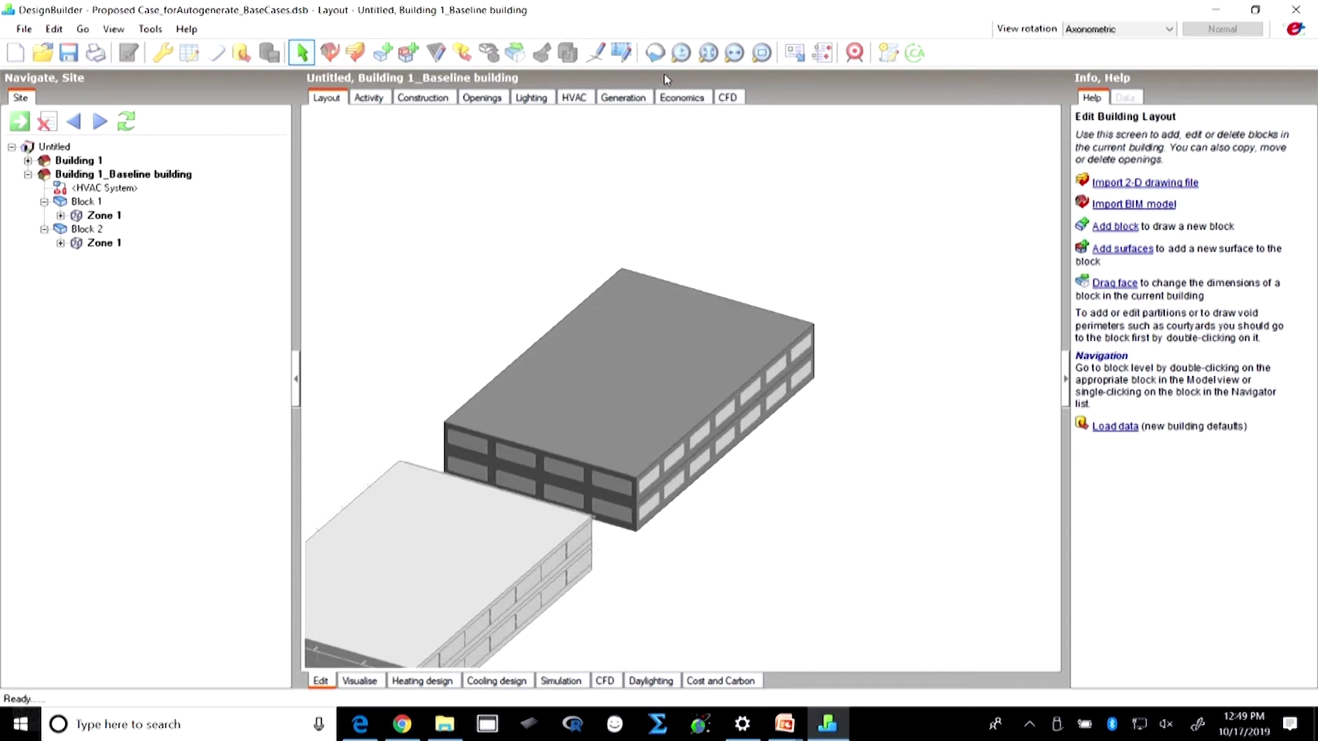
pyautogui.click(732, 56)
pyautogui.moveTo(603, 400); pyautogui.dragTo(649, 431)
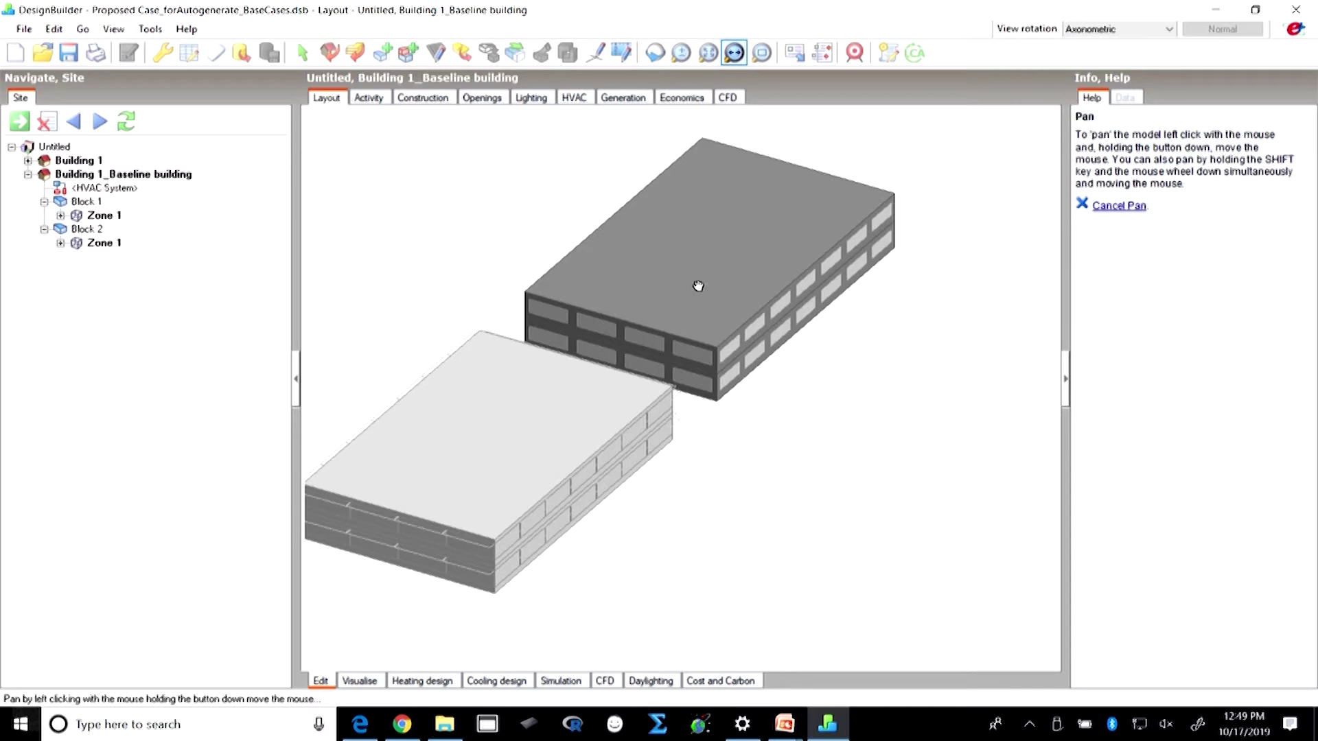
pyautogui.click(417, 99)
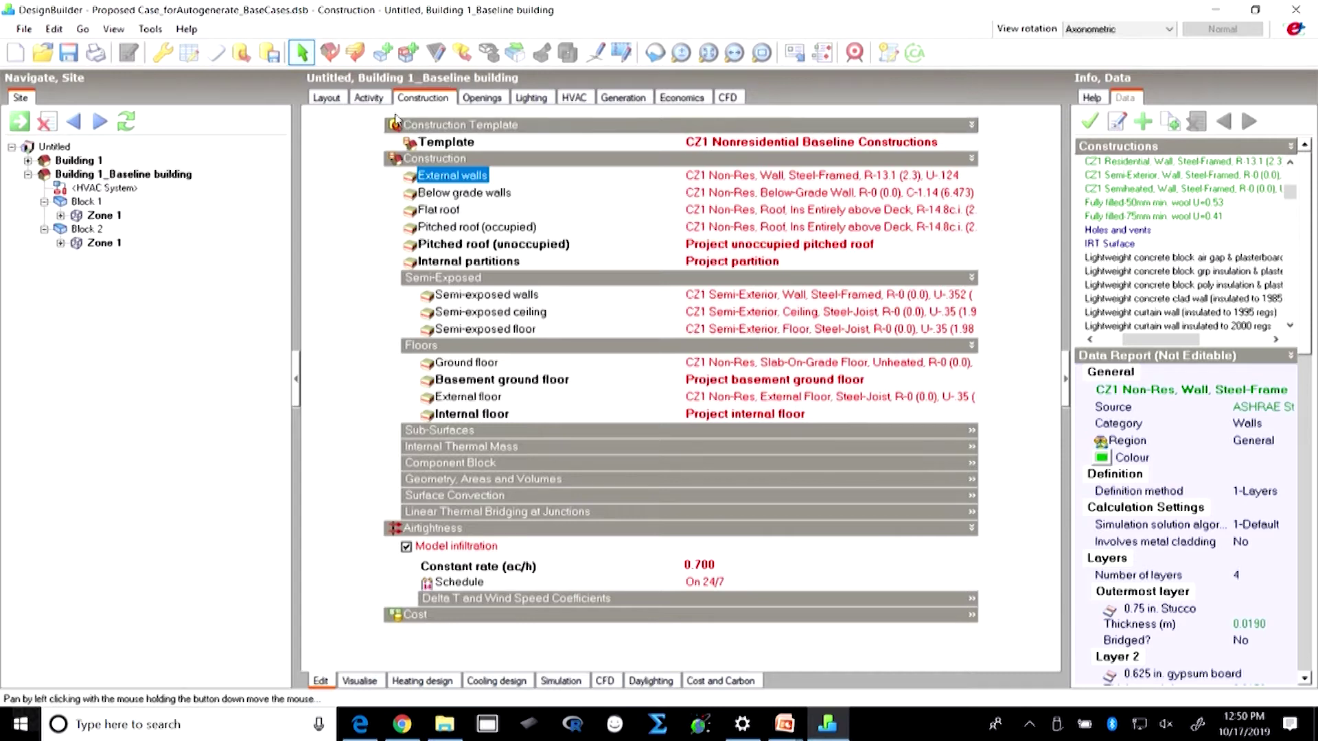
pyautogui.click(326, 98)
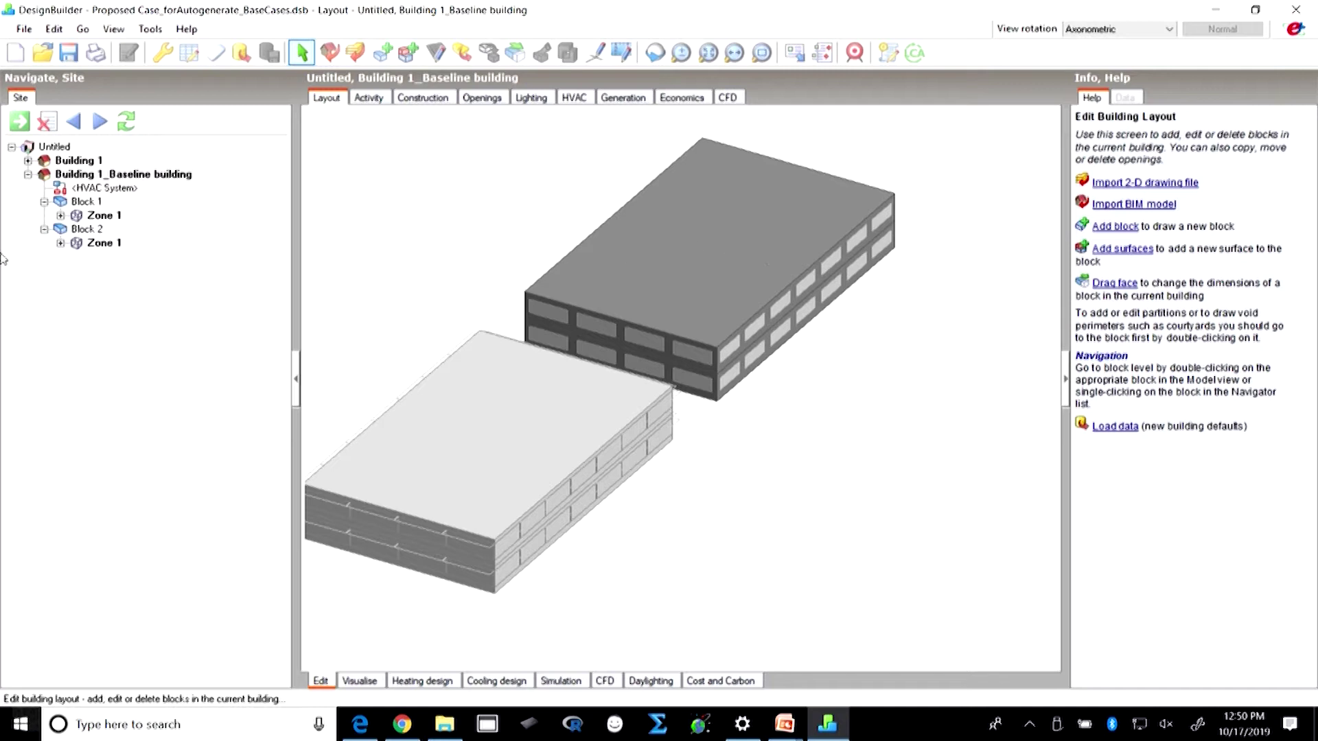
# Load the System No. 3 PSZ-AC HVAC template into the baseline building as its primary system, serving the zones of both blocks.
pyautogui.click(91, 188)
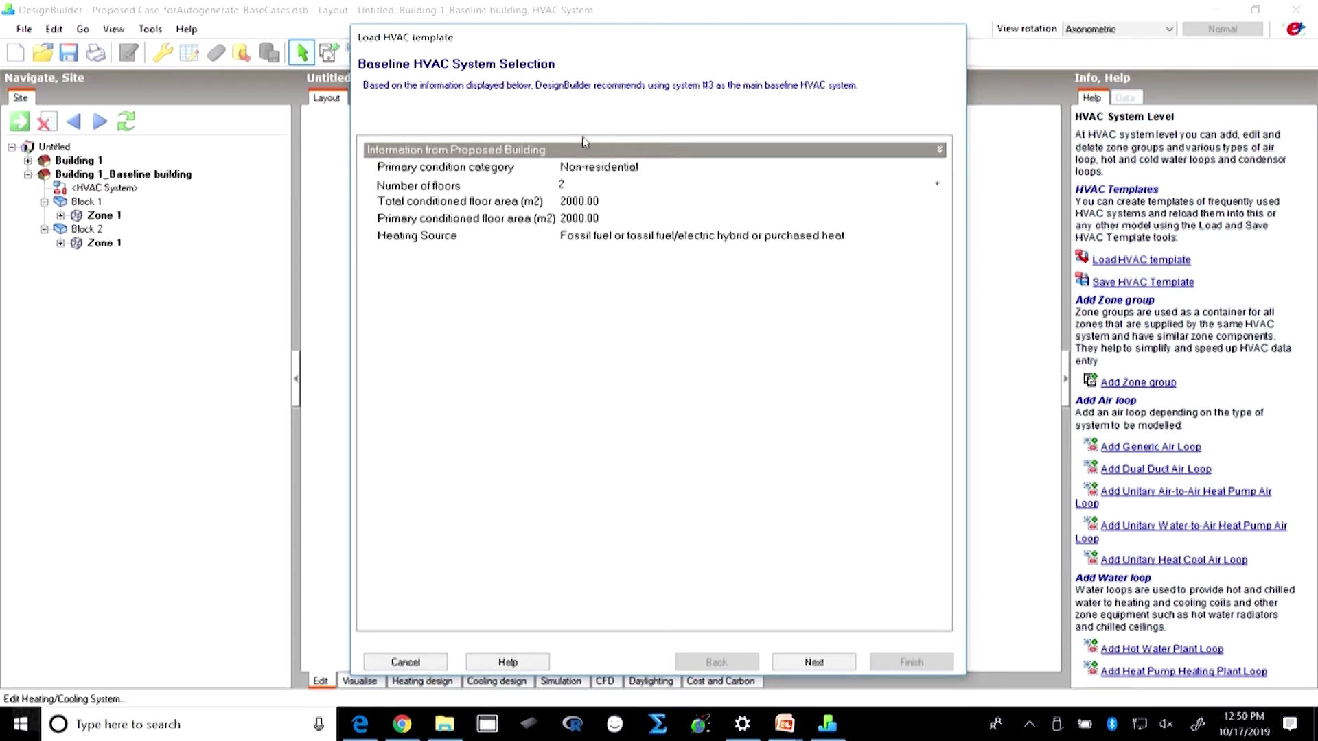
pyautogui.click(832, 669)
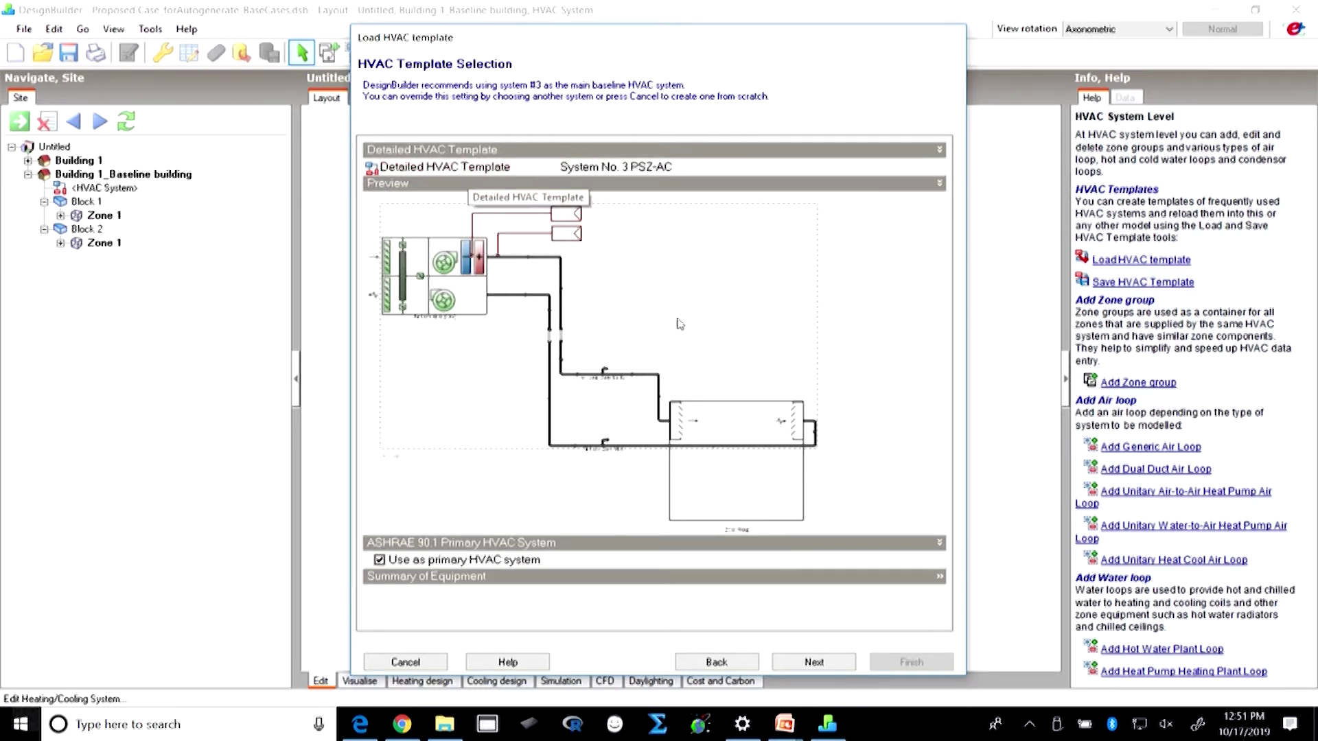
pyautogui.click(814, 660)
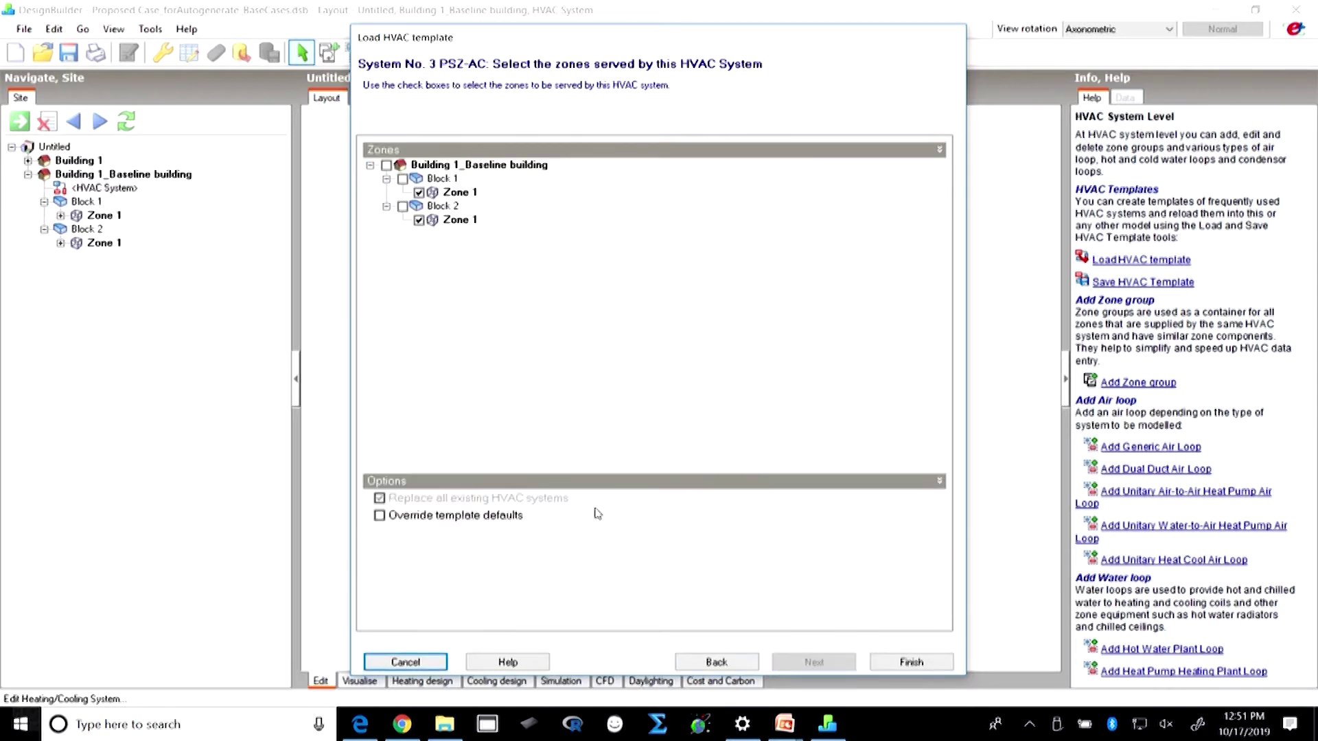
pyautogui.click(911, 663)
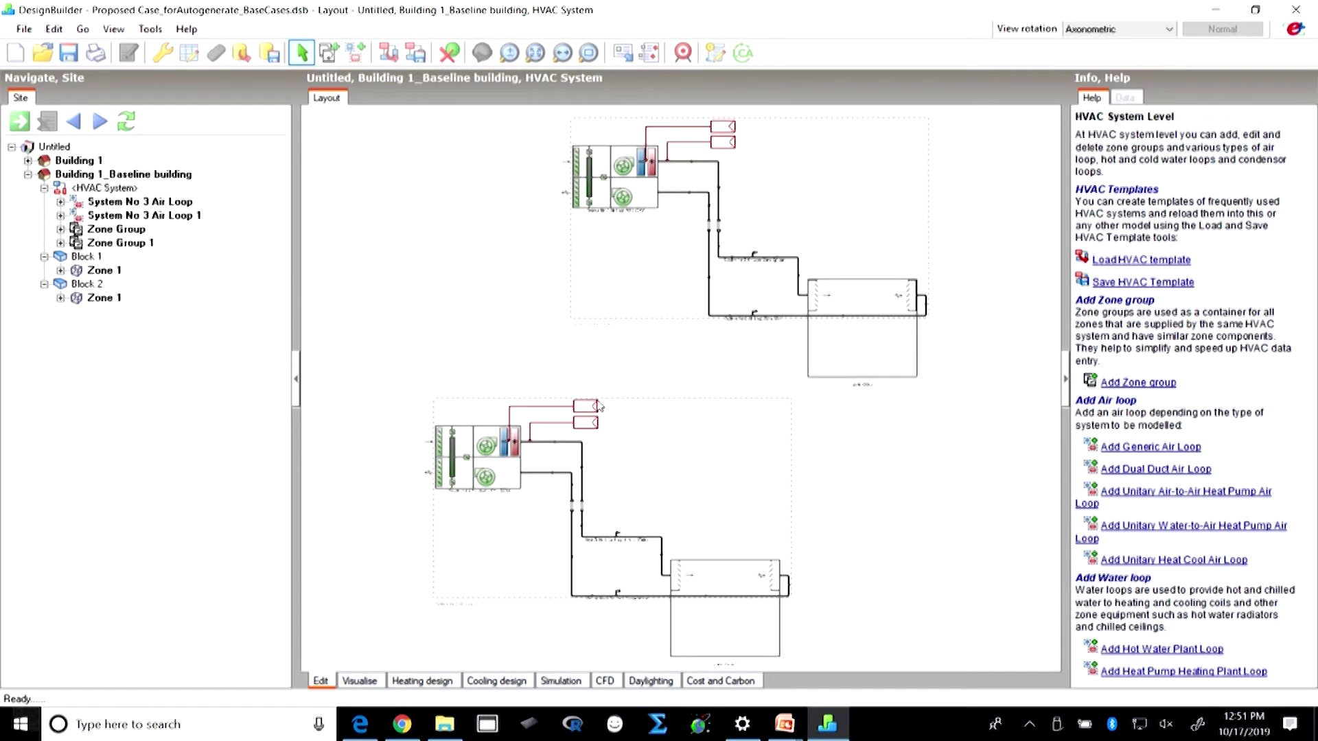
# Open the simulation view for the baseline building and delete the stored results that use a different date format.
pyautogui.click(44, 187)
pyautogui.click(153, 177)
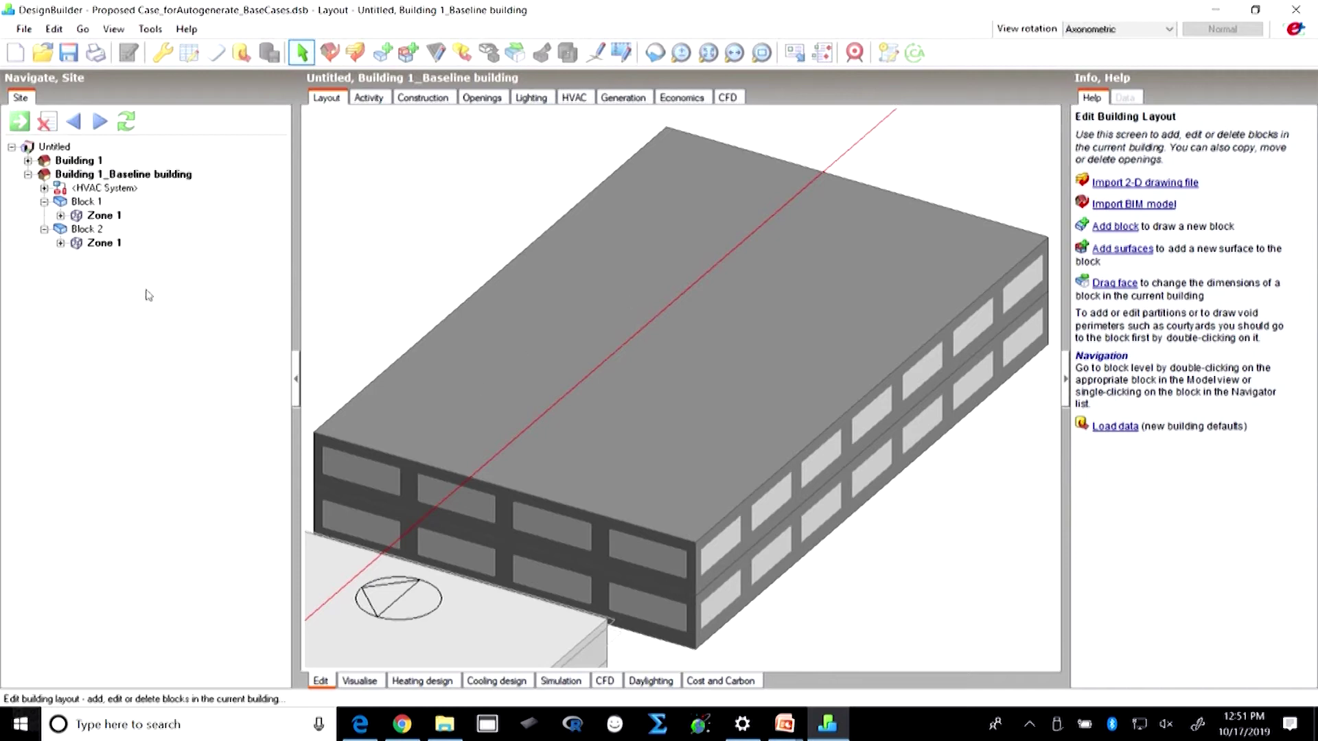
pyautogui.scroll(-2, 661, 574)
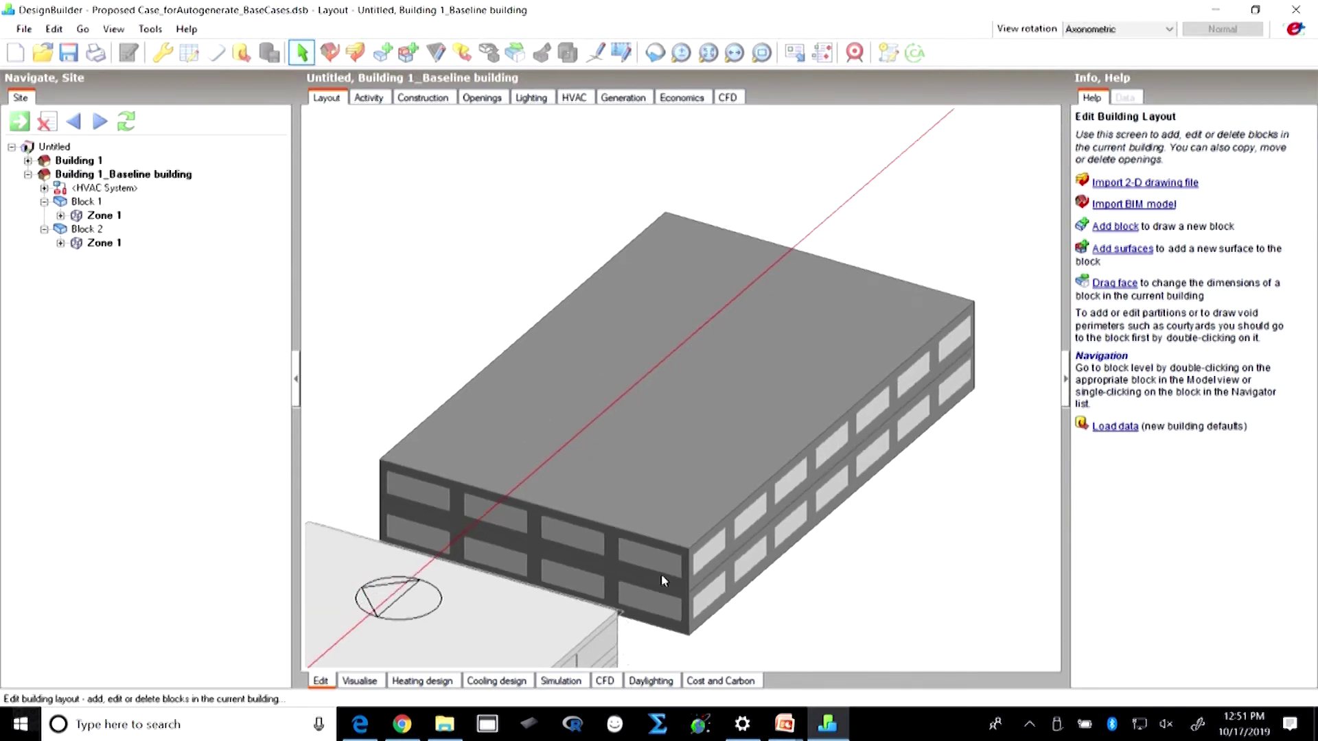
pyautogui.scroll(-1, 508, 563)
pyautogui.scroll(-1, 495, 537)
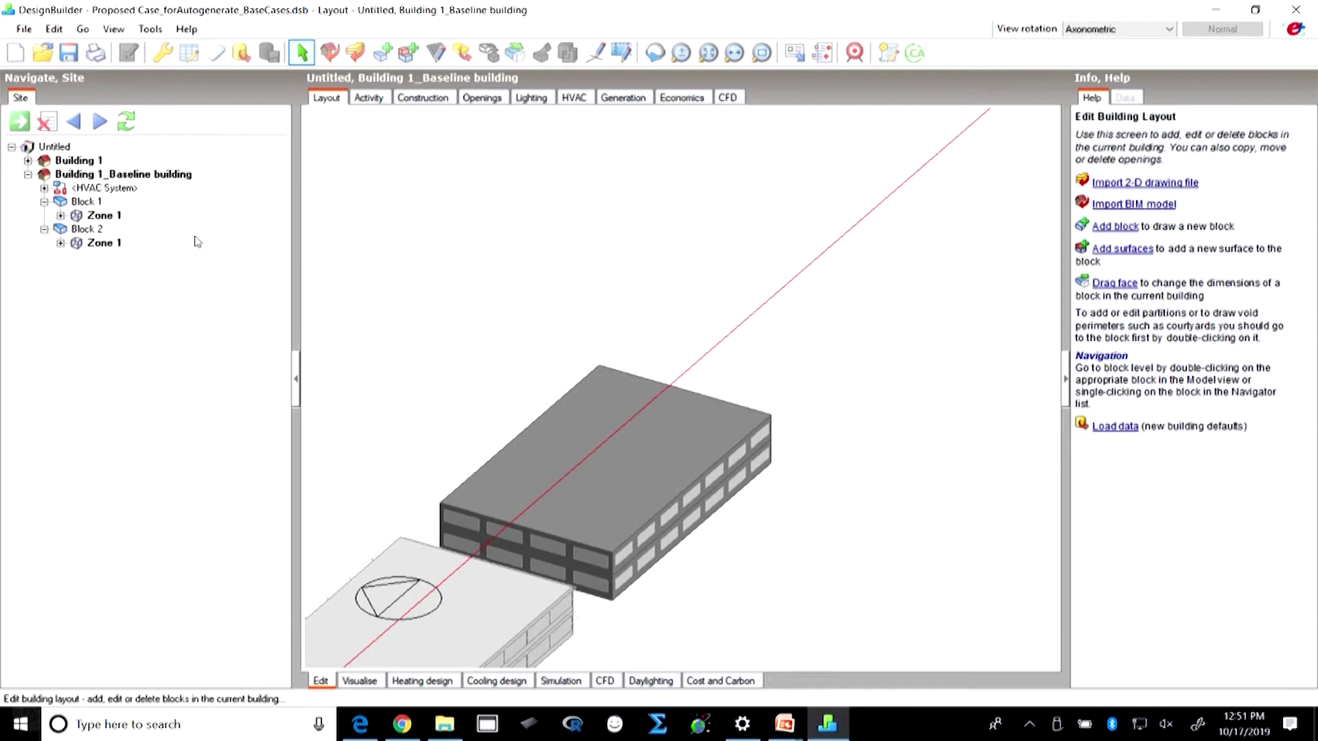
pyautogui.click(561, 681)
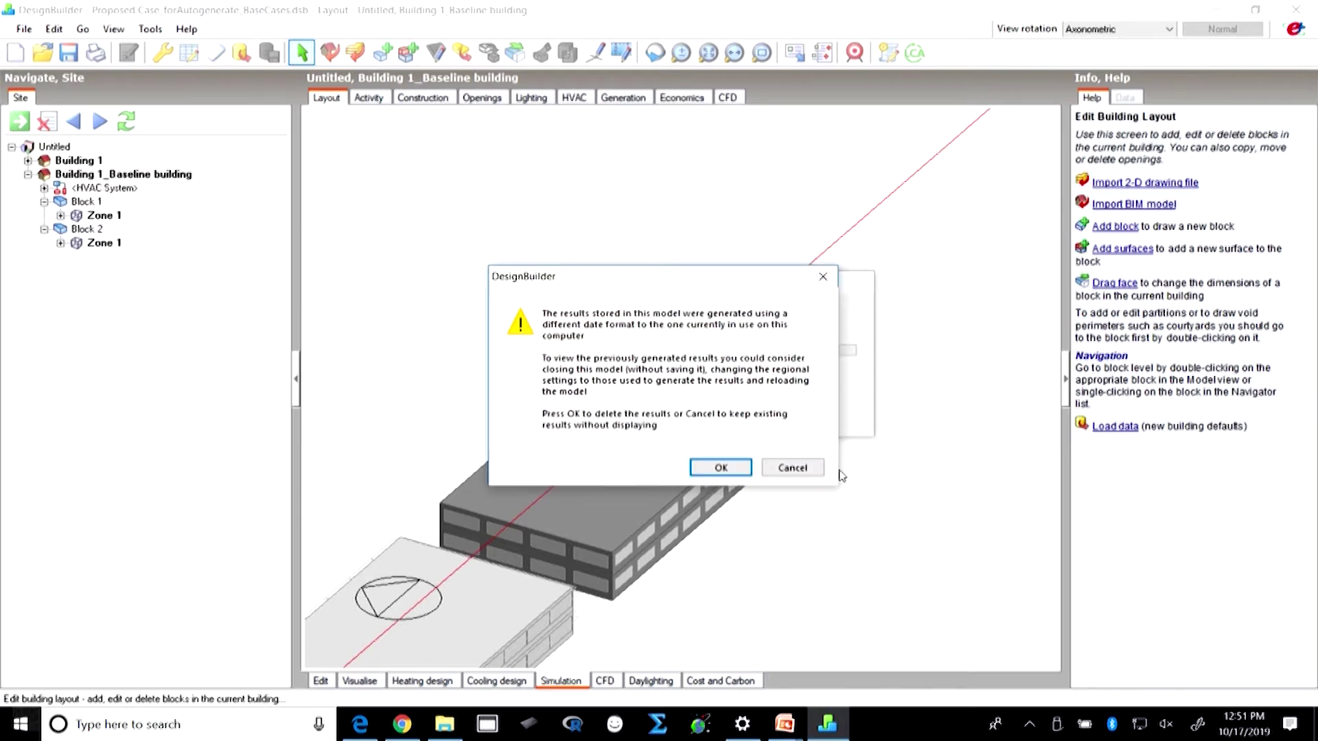
pyautogui.click(722, 469)
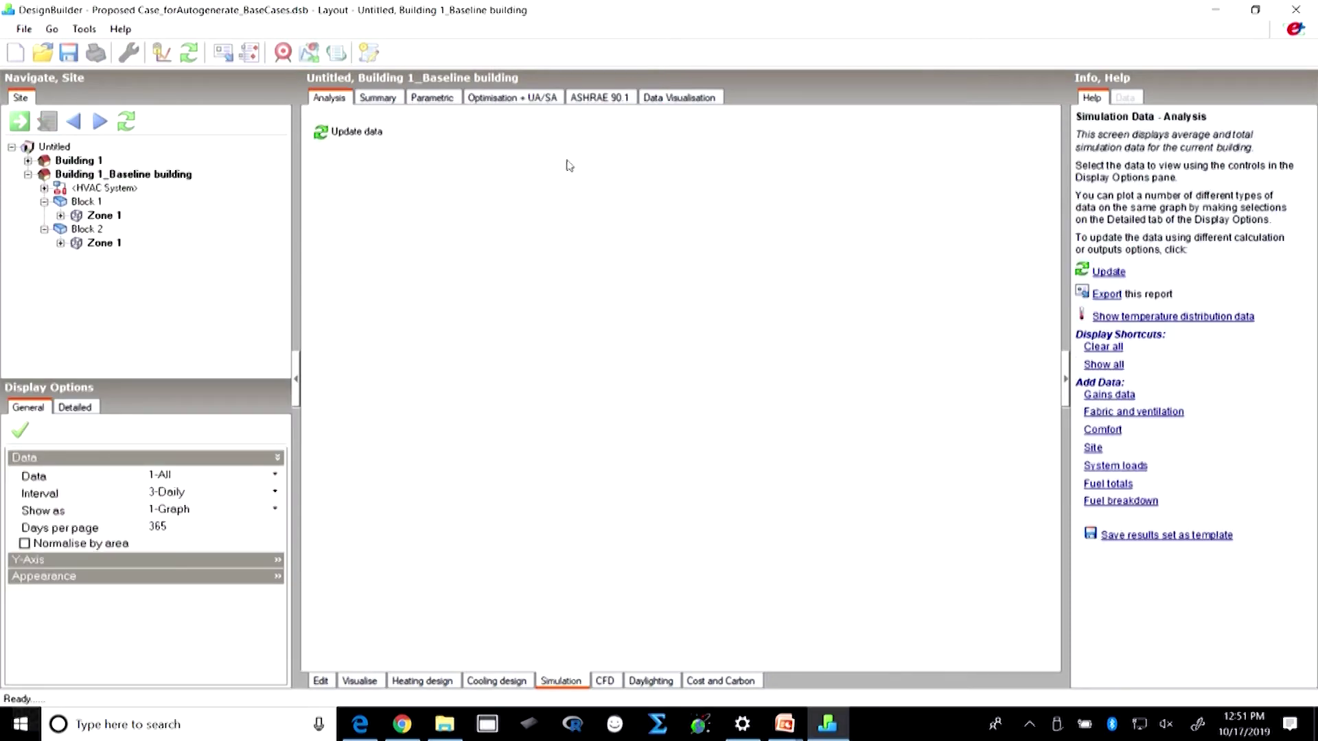
# Run the annual ASHRAE 90.1 simulation with the existing calculation options and maximise the window with its energy consumption chart.
pyautogui.click(613, 99)
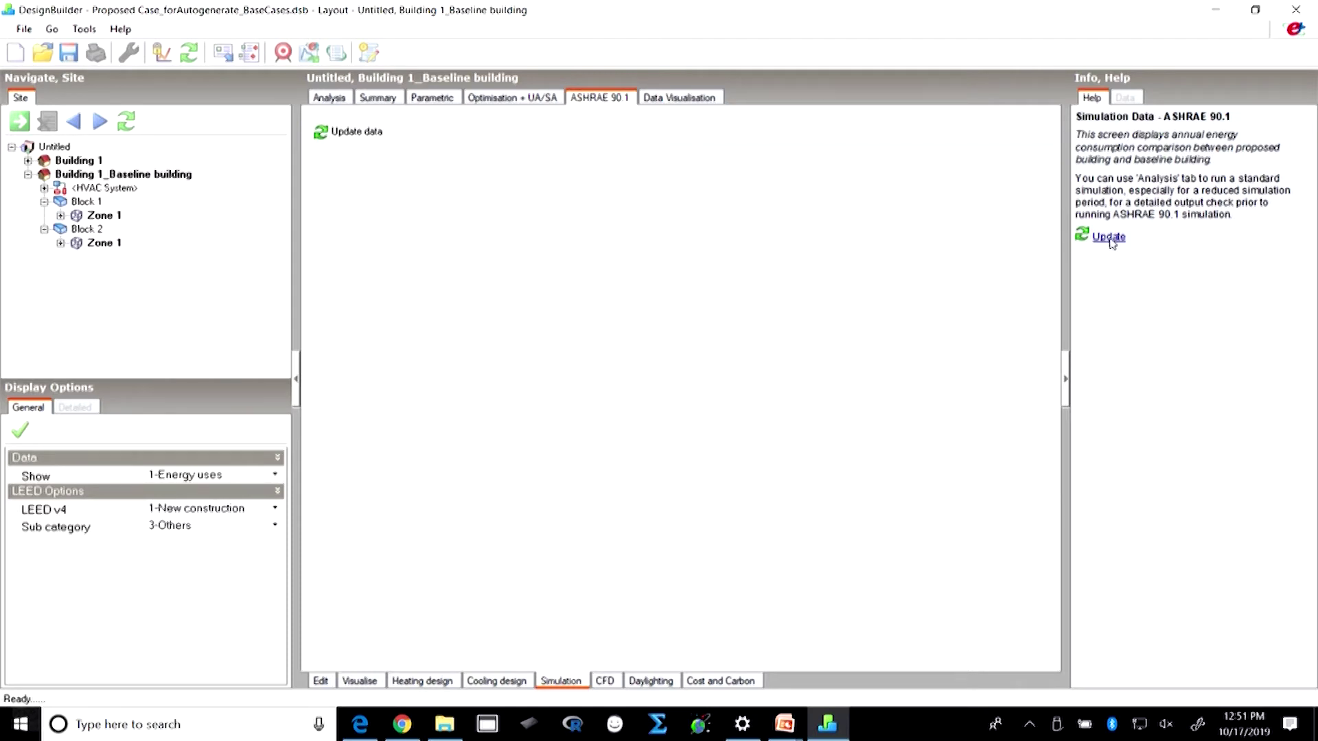
pyautogui.click(320, 133)
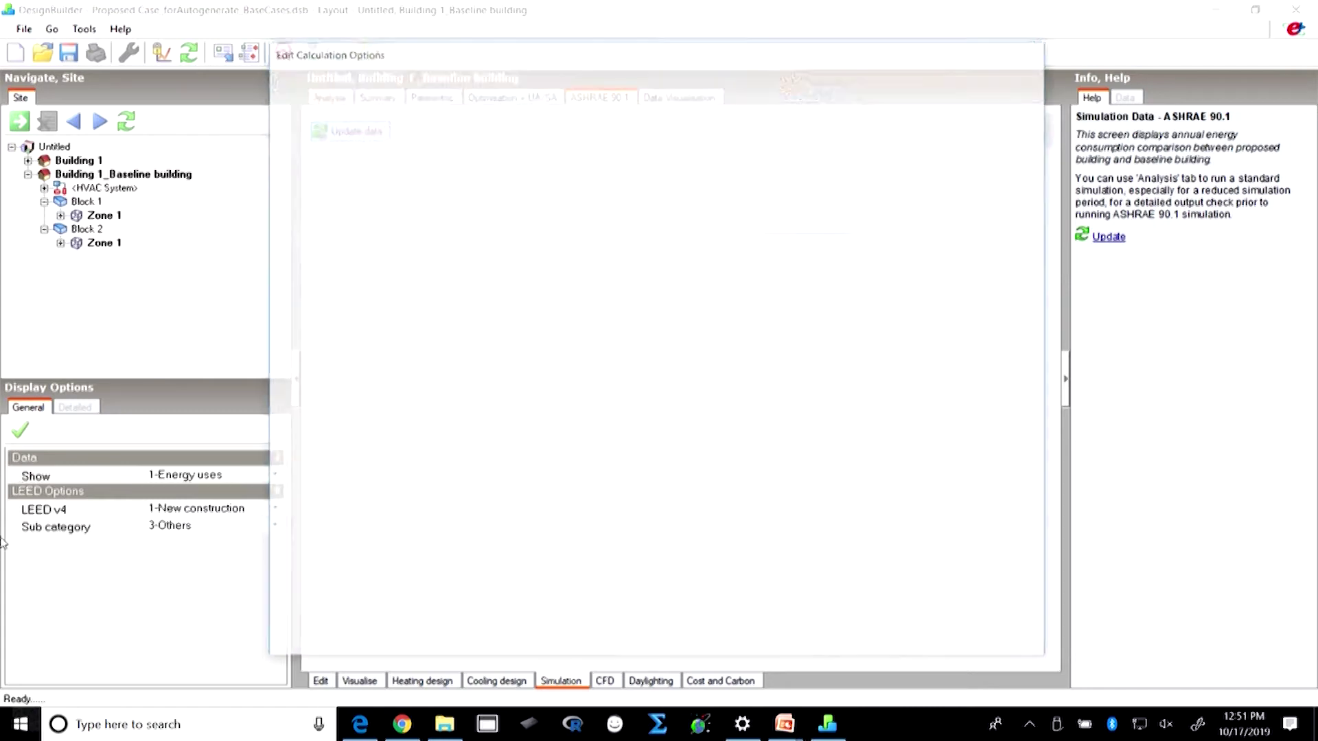
pyautogui.click(324, 94)
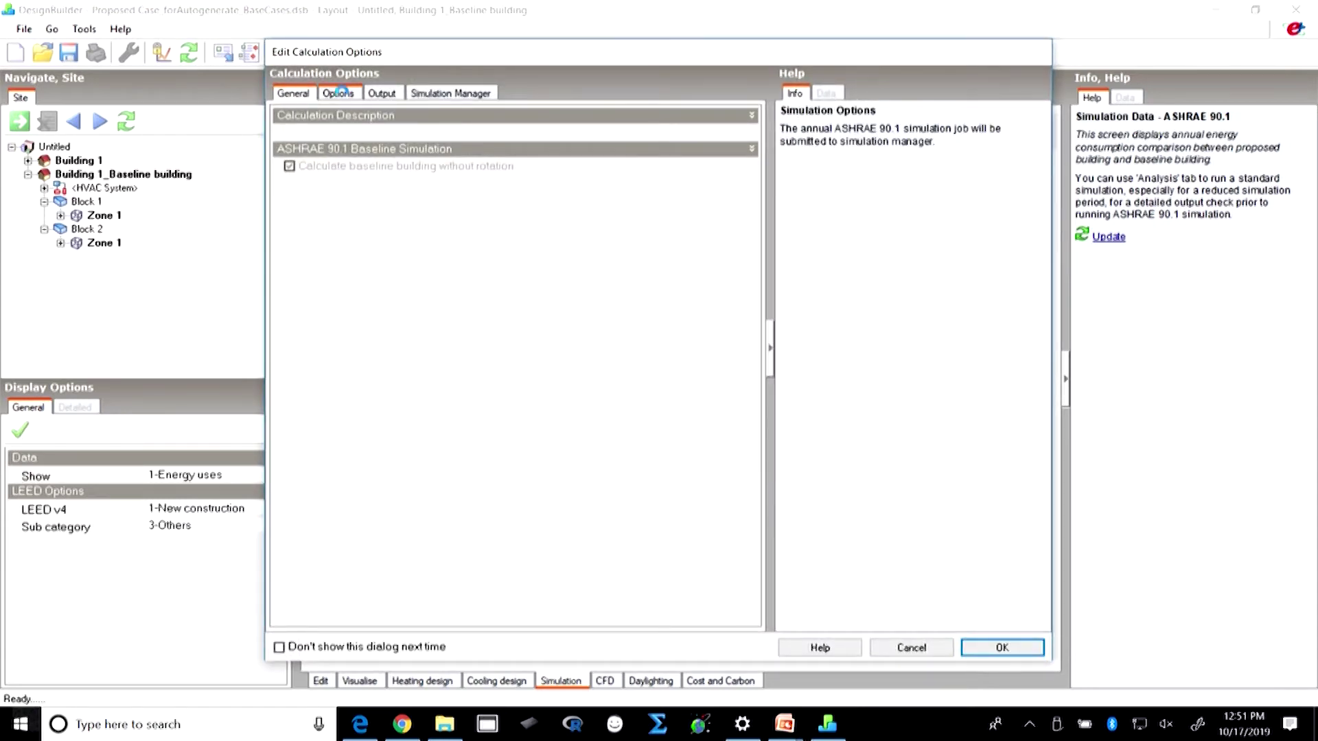
pyautogui.click(294, 94)
pyautogui.click(443, 95)
pyautogui.click(368, 92)
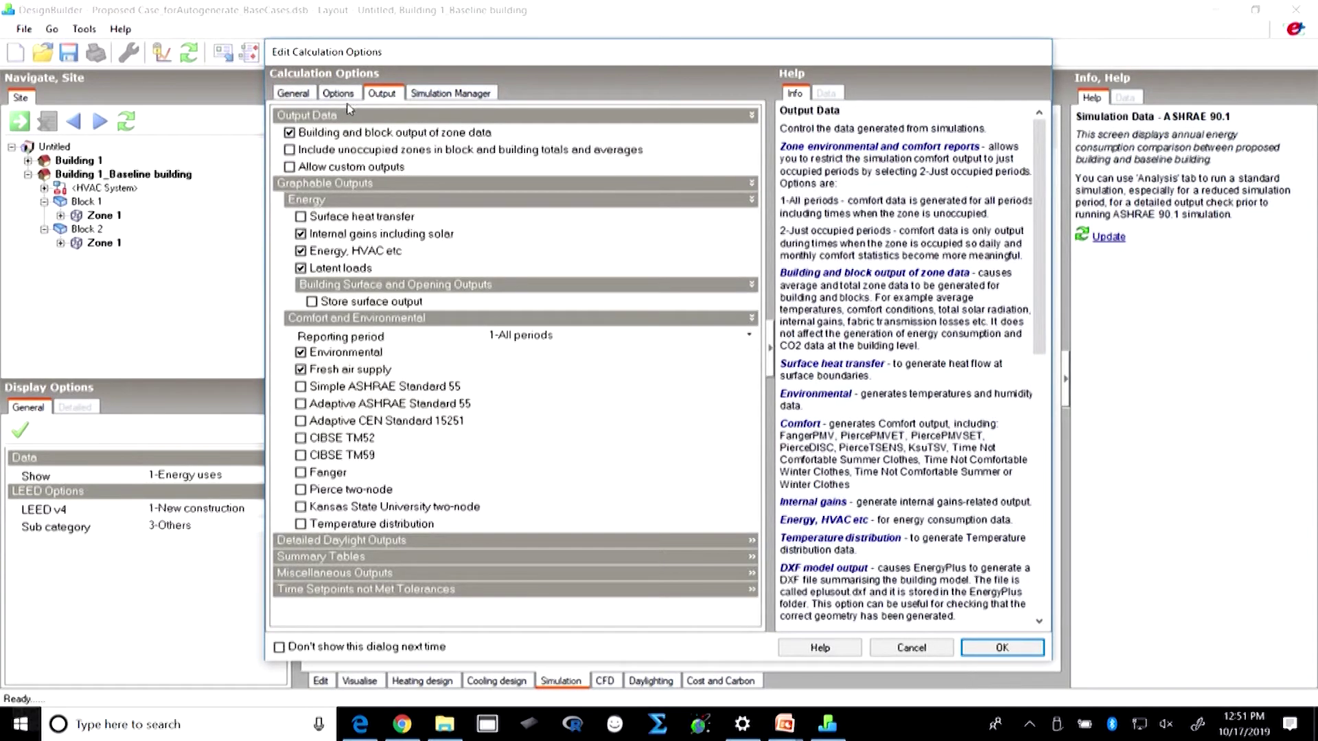
pyautogui.click(996, 649)
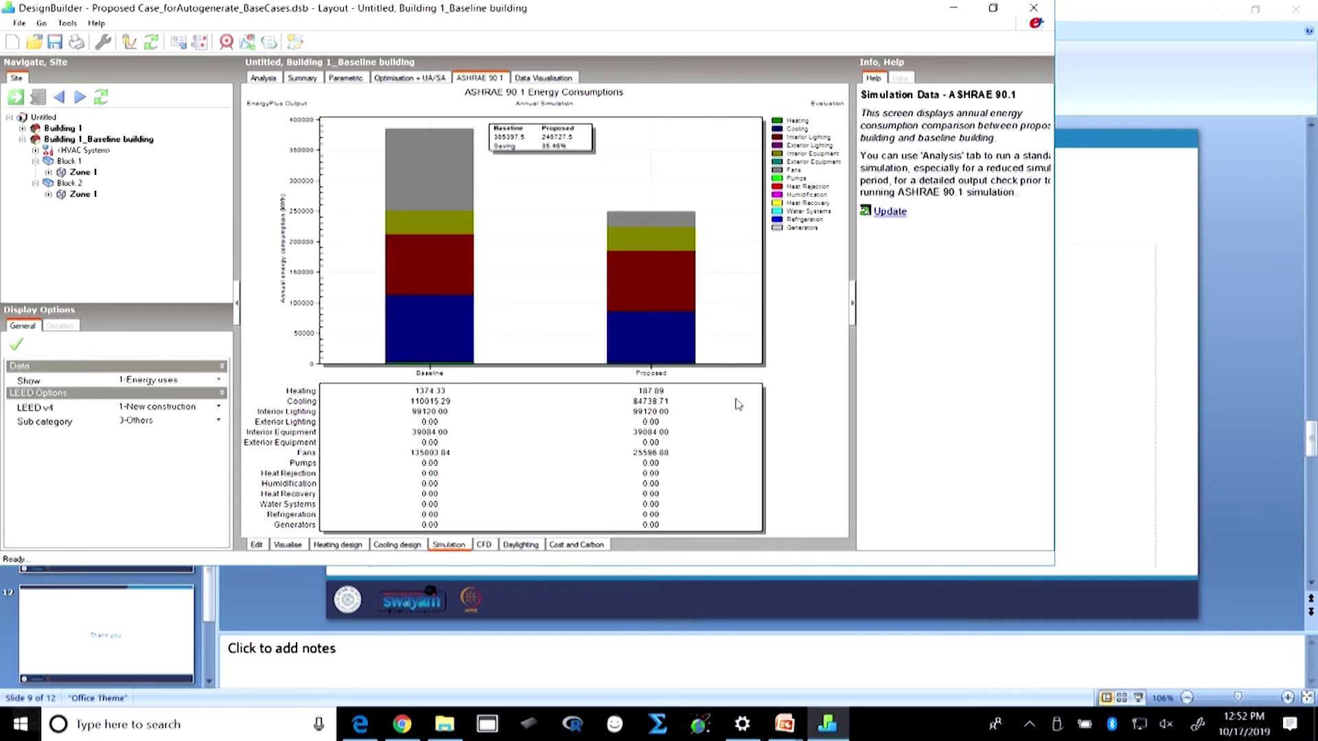
pyautogui.click(993, 8)
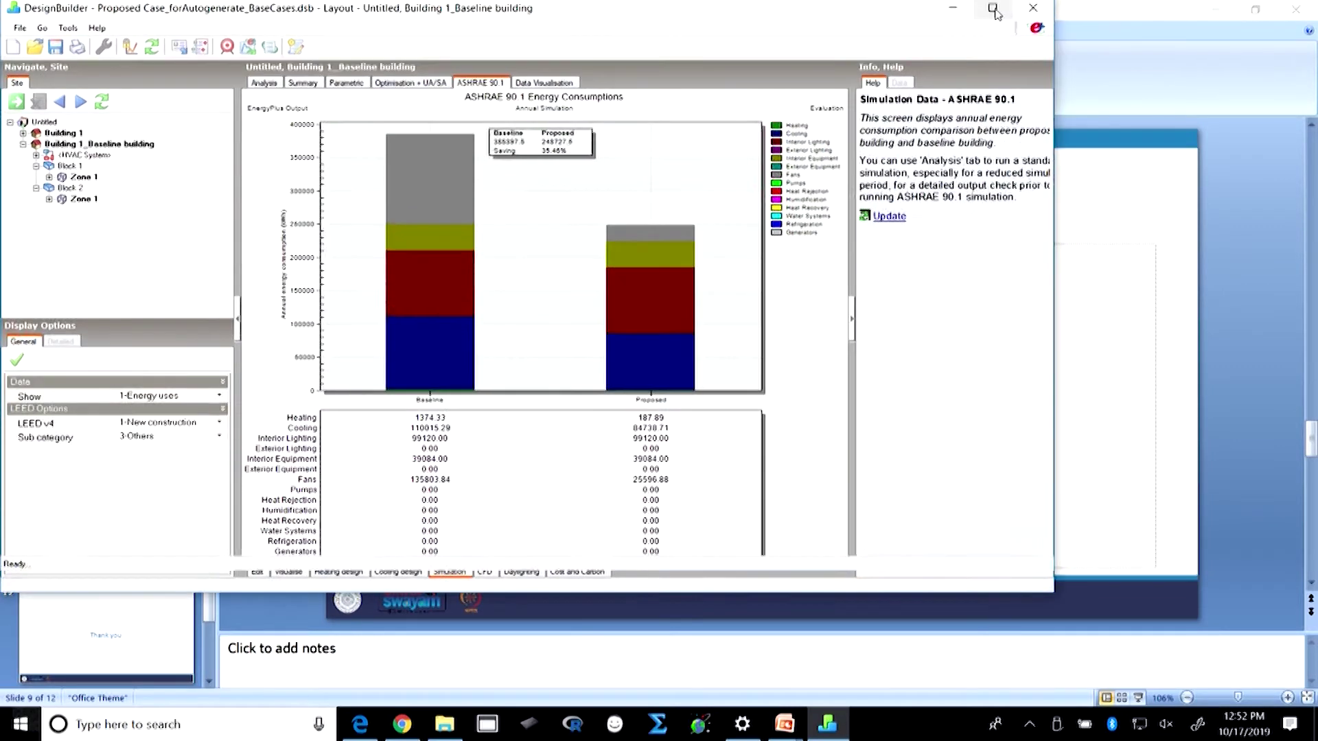
pyautogui.click(993, 8)
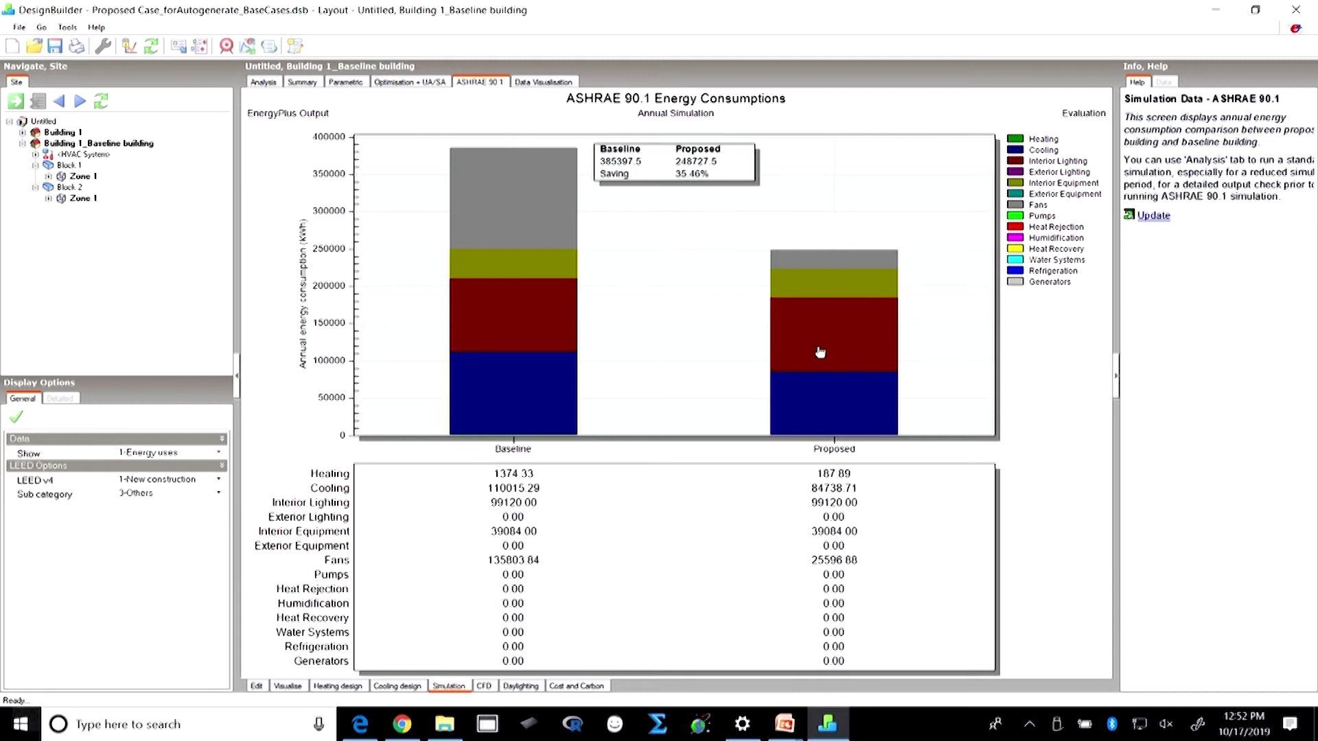
# Review the proposed building's HVAC system and compare energy consumption by end use in the baseline and proposed bars of the ASHRAE 90.1 chart.
pyautogui.click(68, 134)
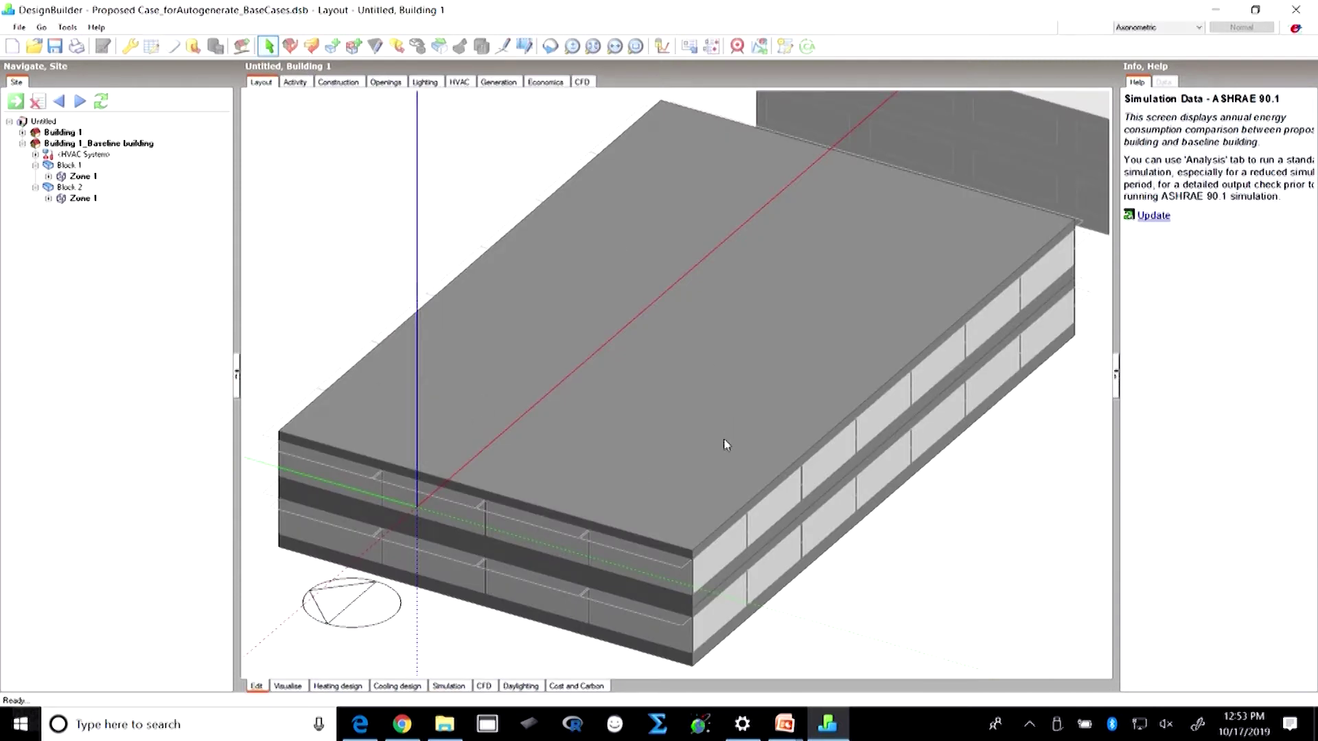
pyautogui.click(459, 79)
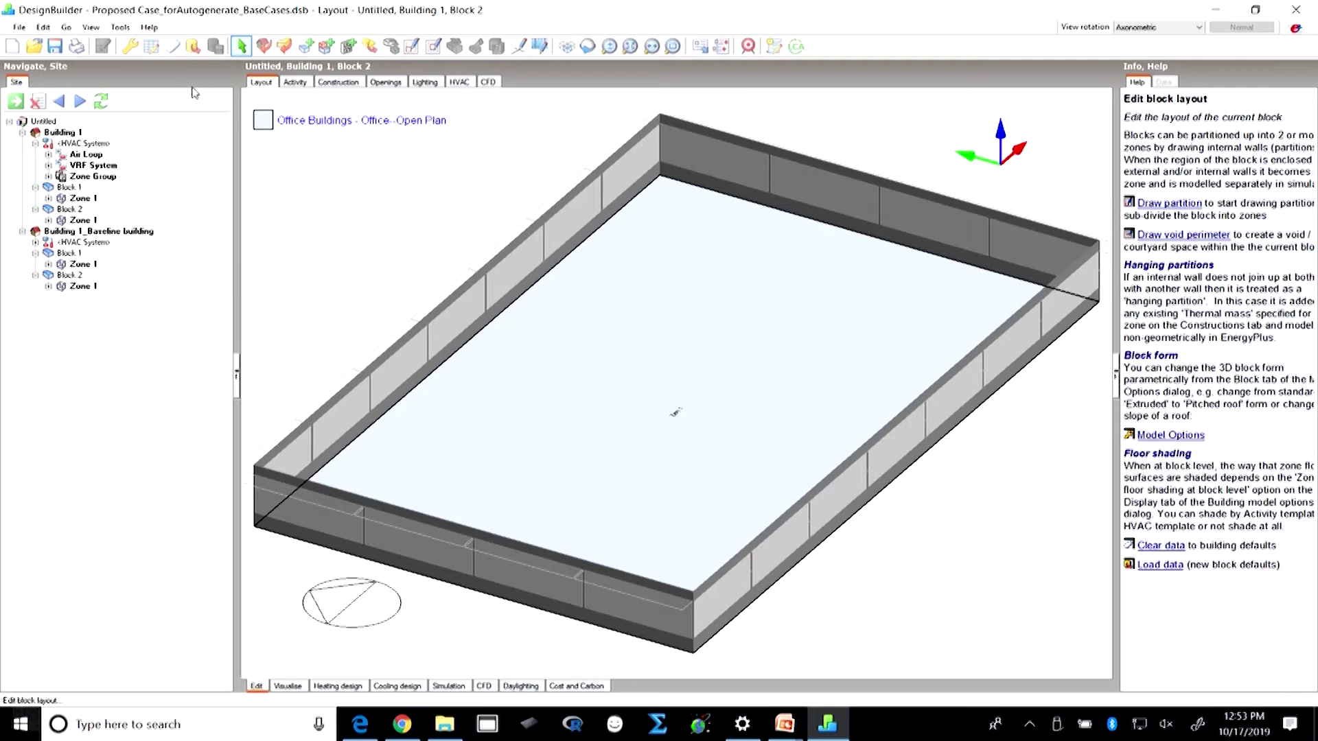
pyautogui.click(449, 687)
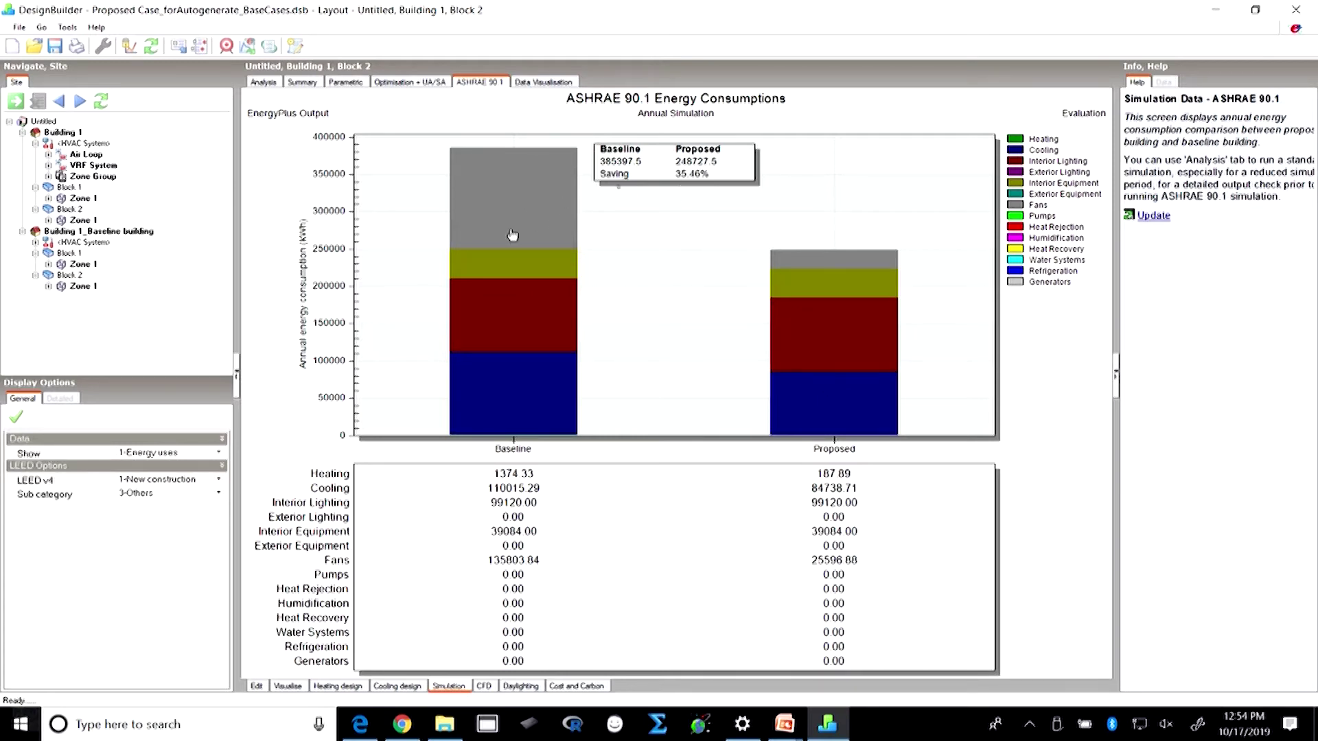
pyautogui.moveTo(807, 322)
pyautogui.moveTo(547, 237)
pyautogui.moveTo(472, 218)
pyautogui.moveTo(492, 417)
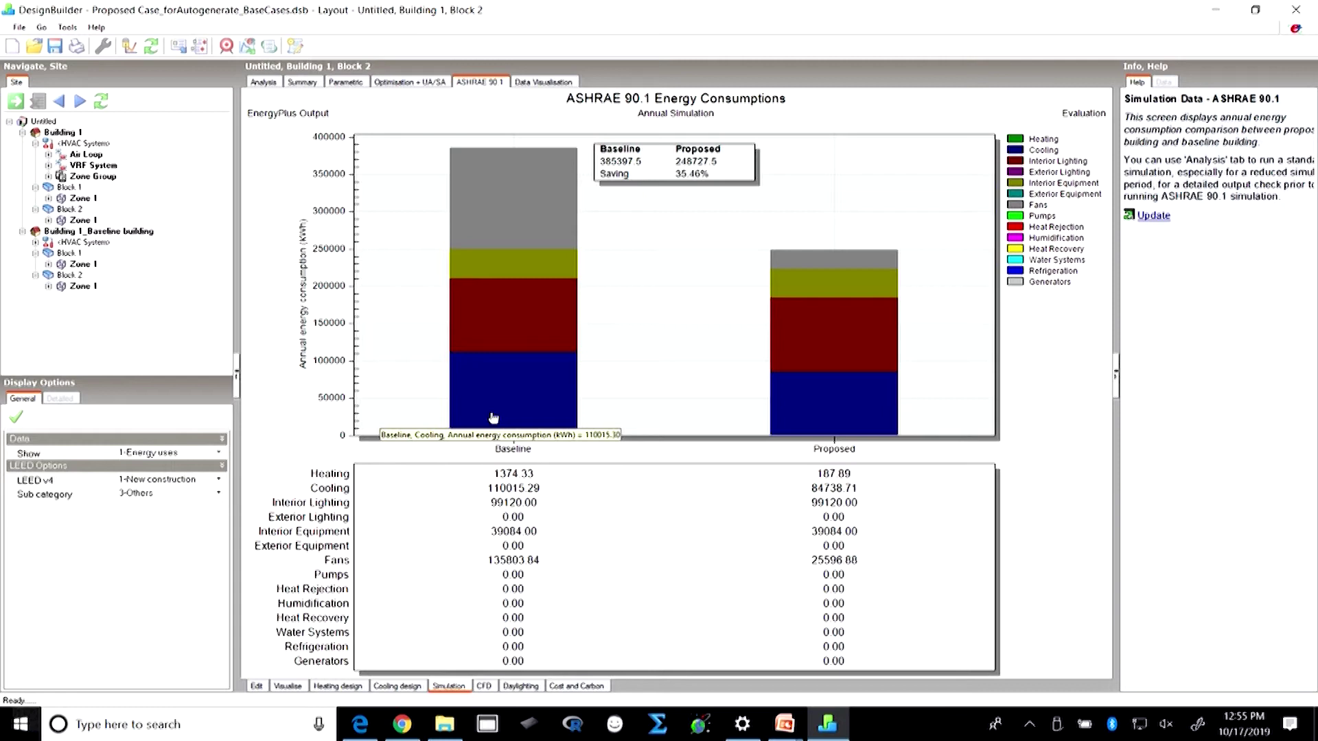
# Switch to the PowerPoint presentation.
pyautogui.click(799, 726)
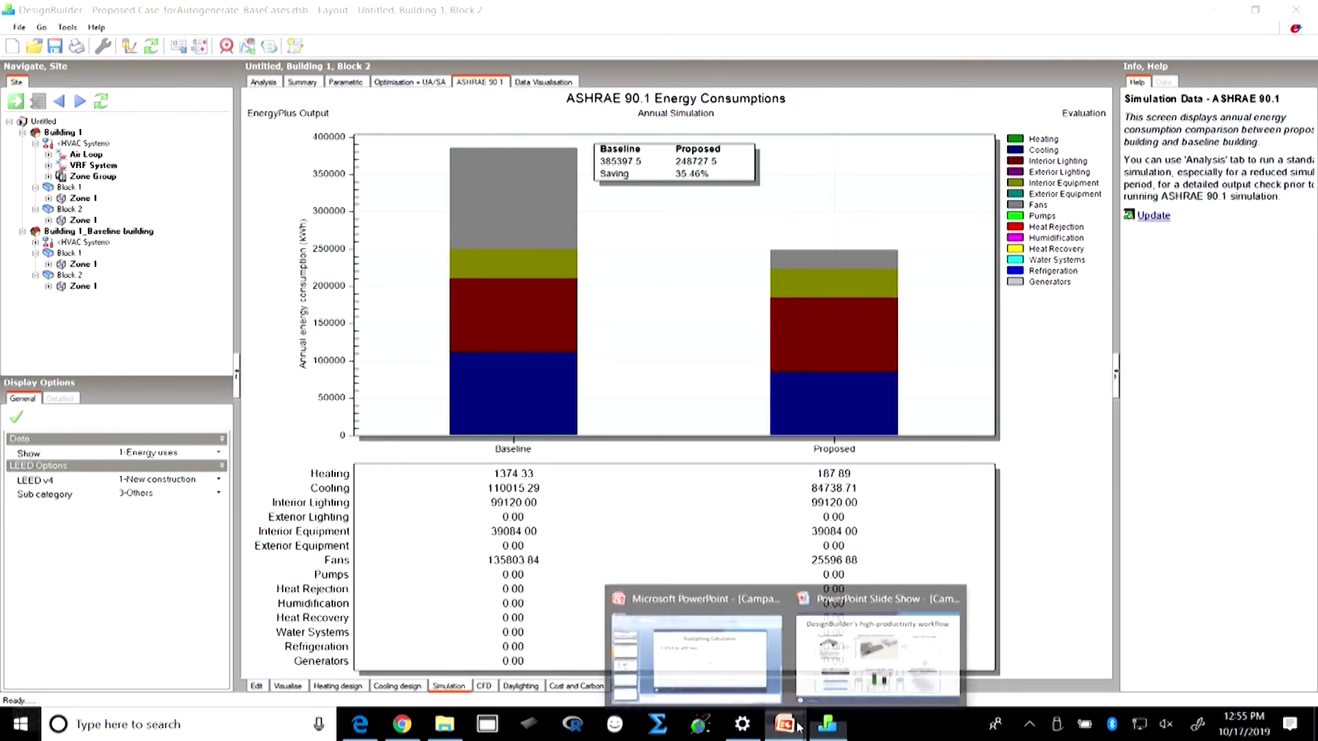